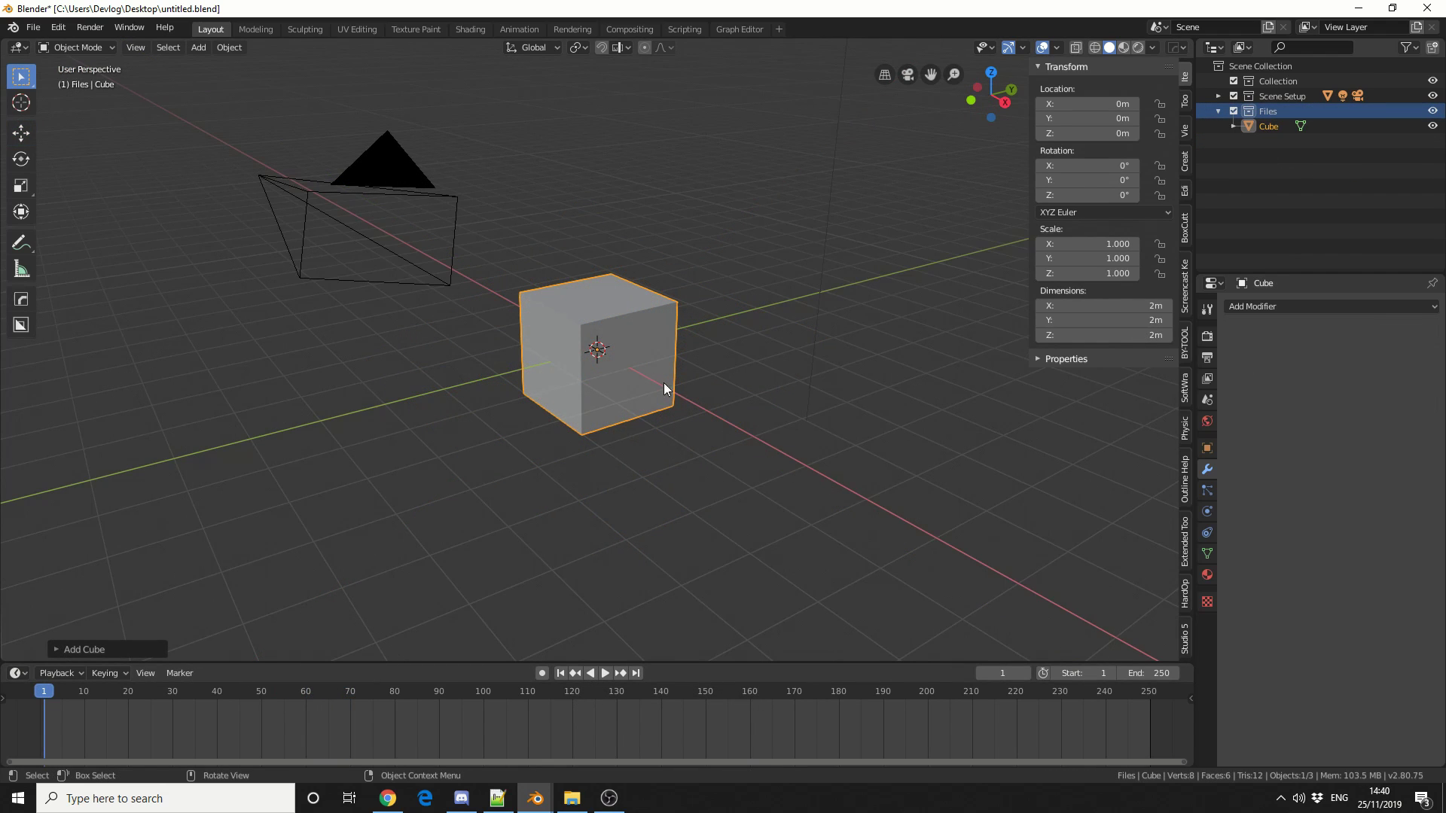
Delete the default cube and add a plane mesh in its place at the origin
key(Delete)
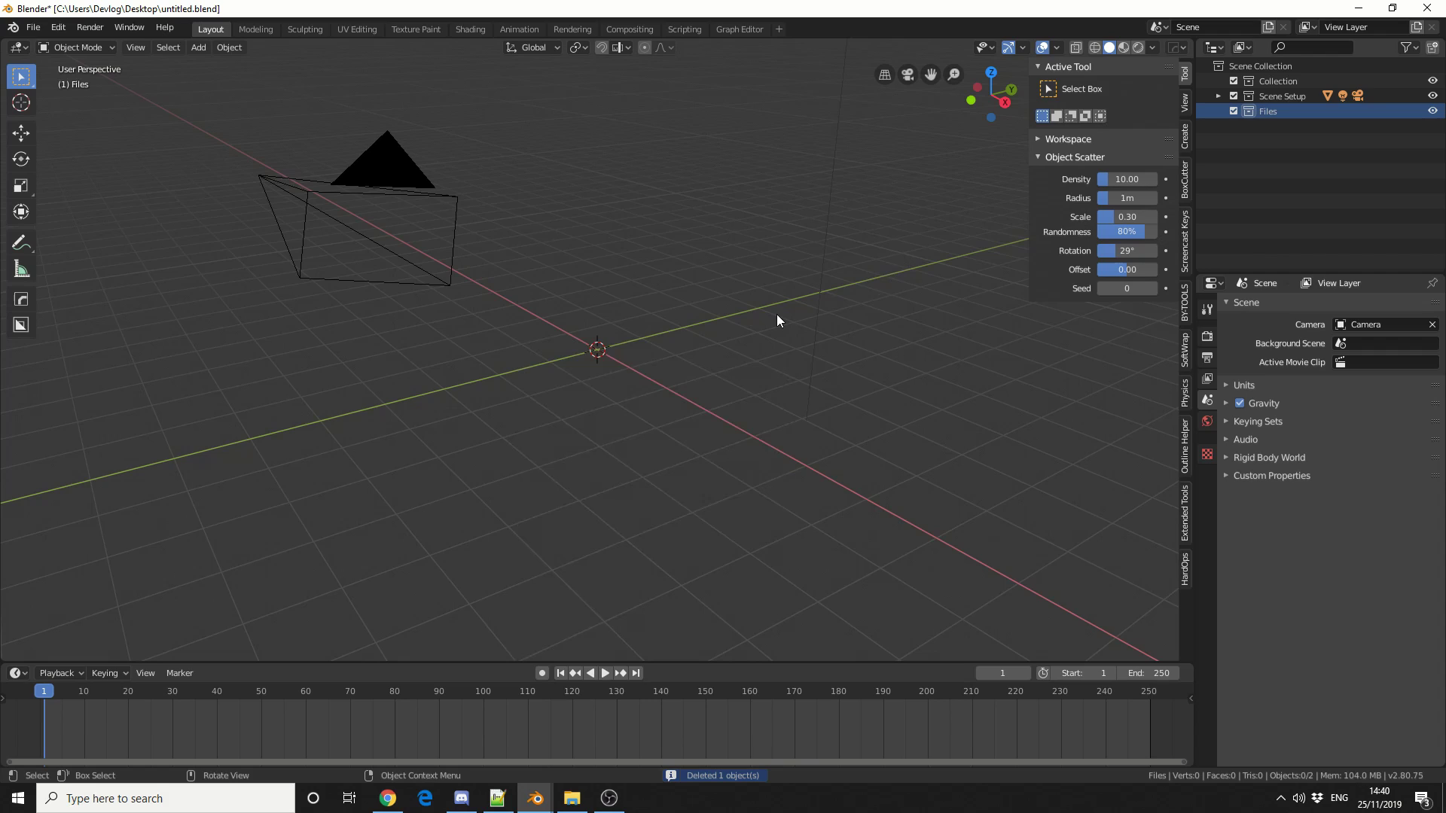
key(shift+a)
mouse_move(778, 315)
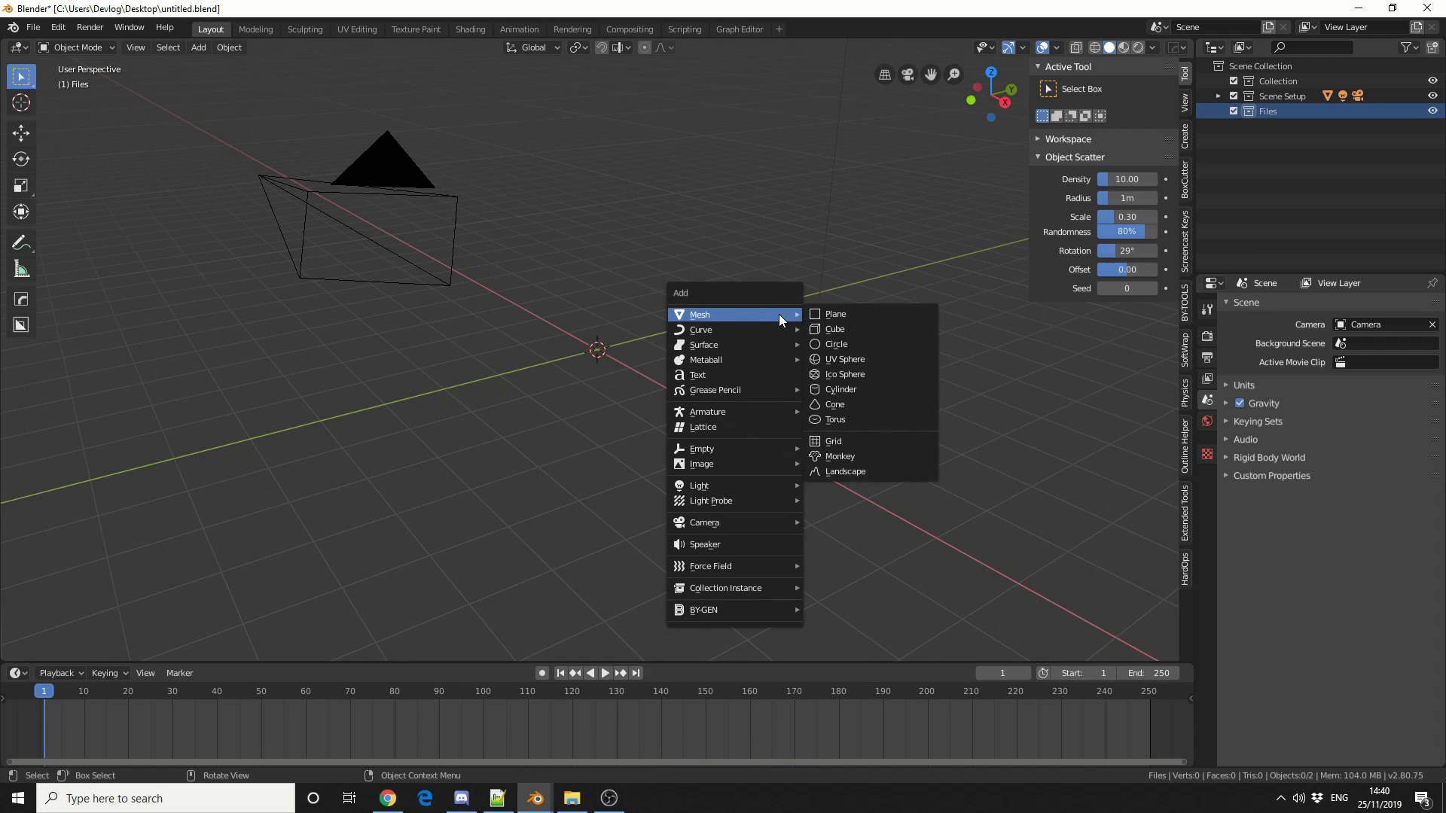
click(829, 315)
Add a torus at the origin and scale it uniformly to about 0.71 so it fits within the plane
key(shift+a)
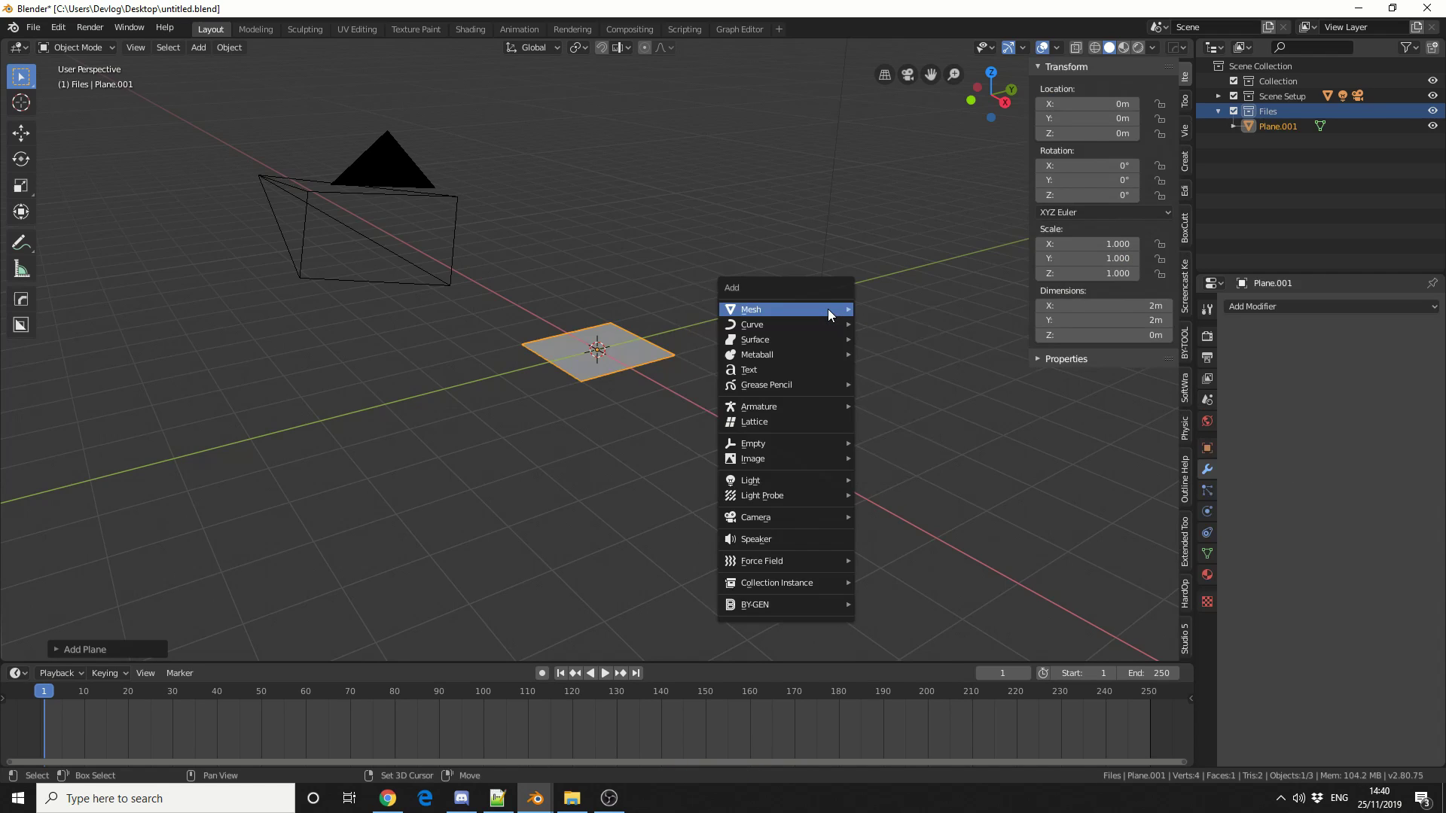
mouse_move(830, 311)
click(916, 422)
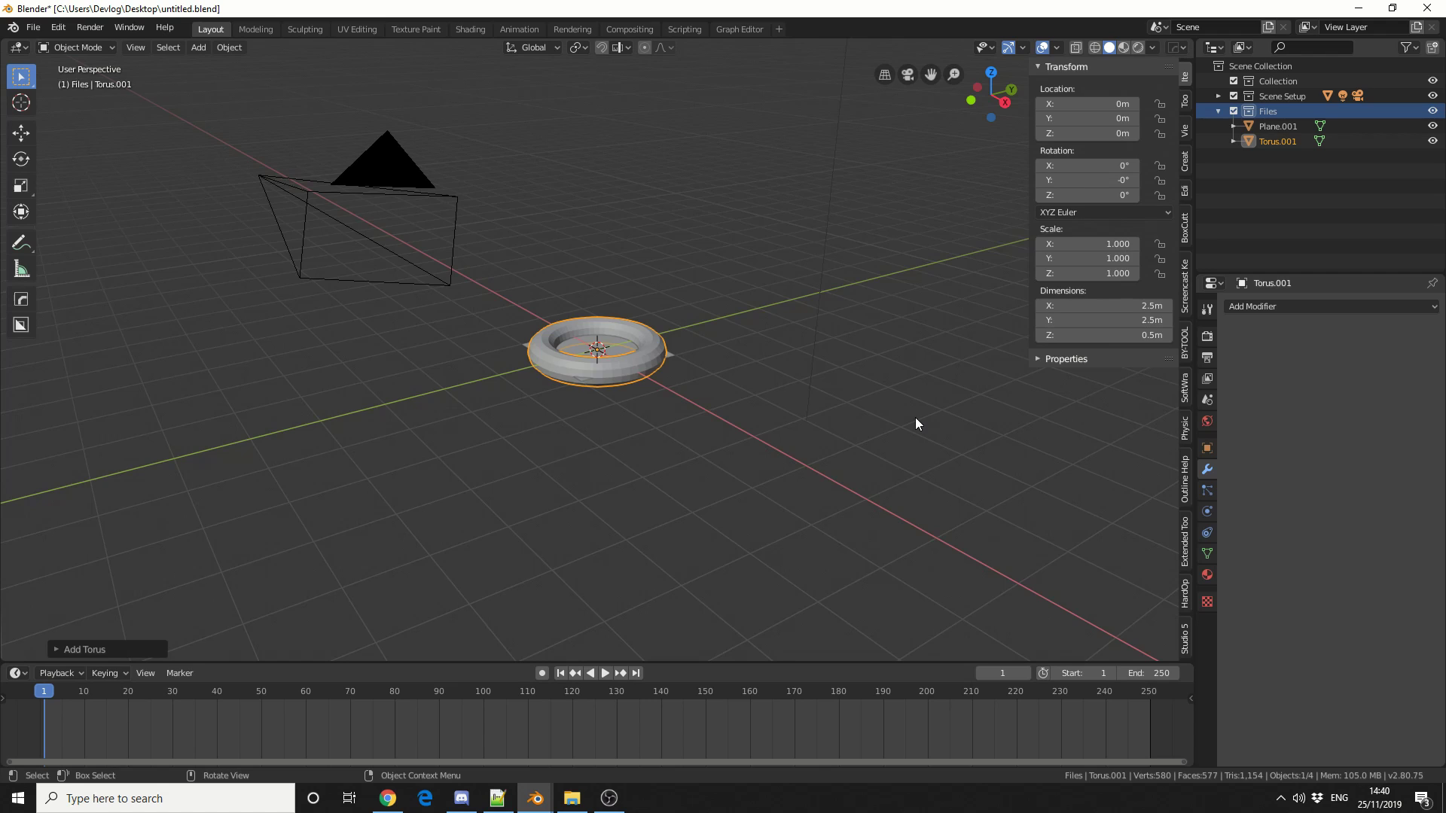
middle_drag(914, 409, 707, 374)
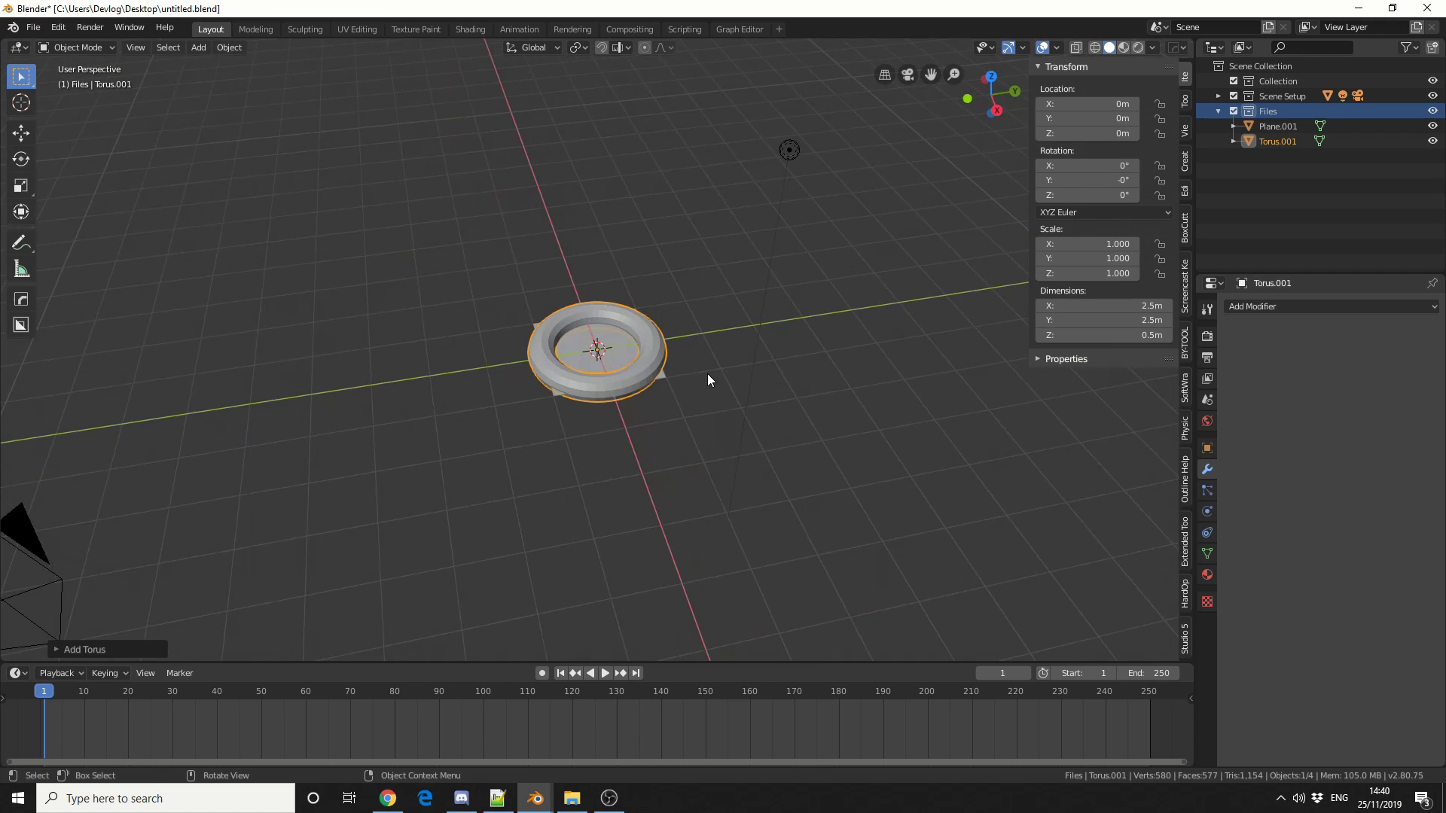
key(s)
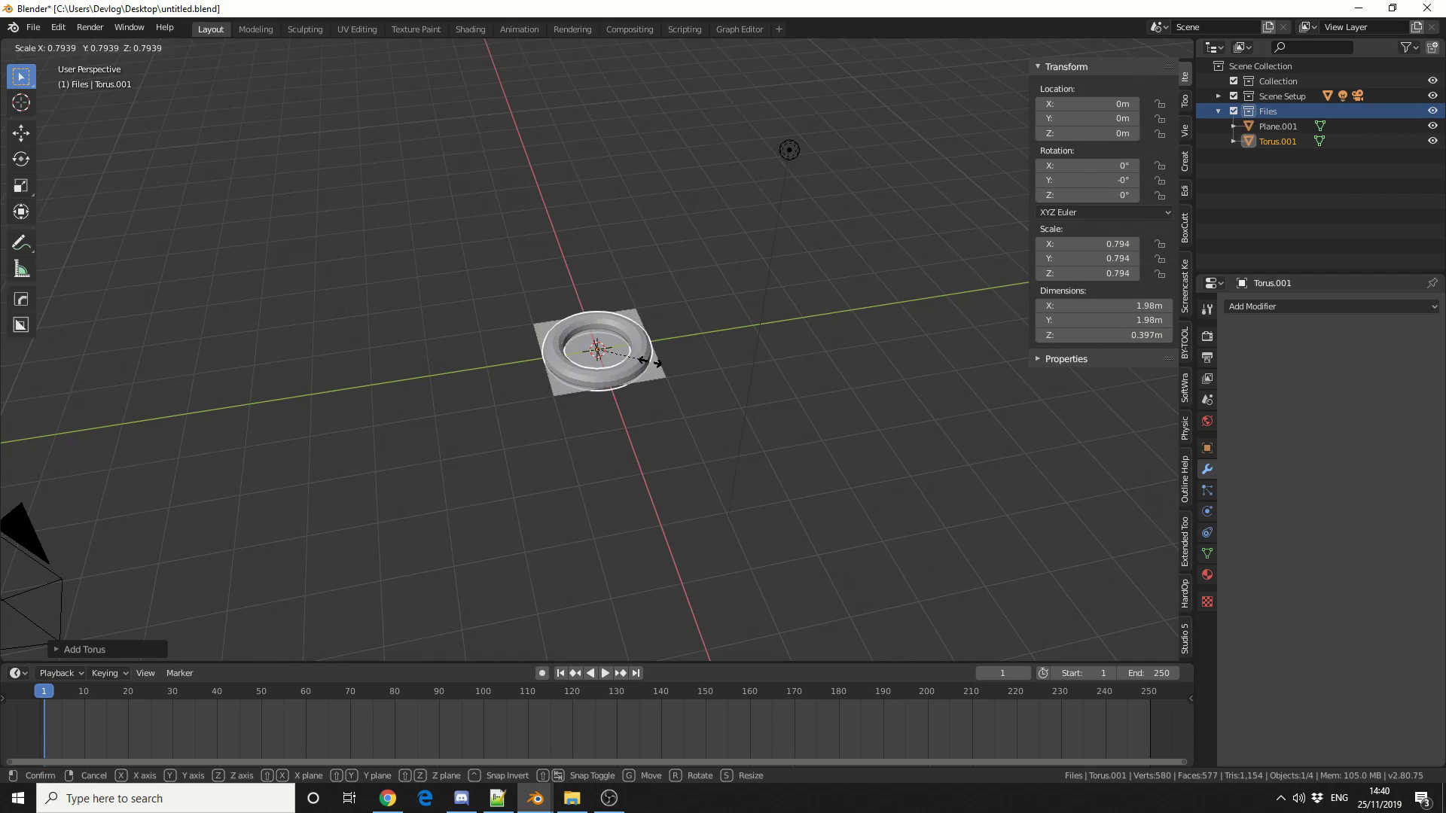
click(642, 358)
scroll(678, 388, up, 3)
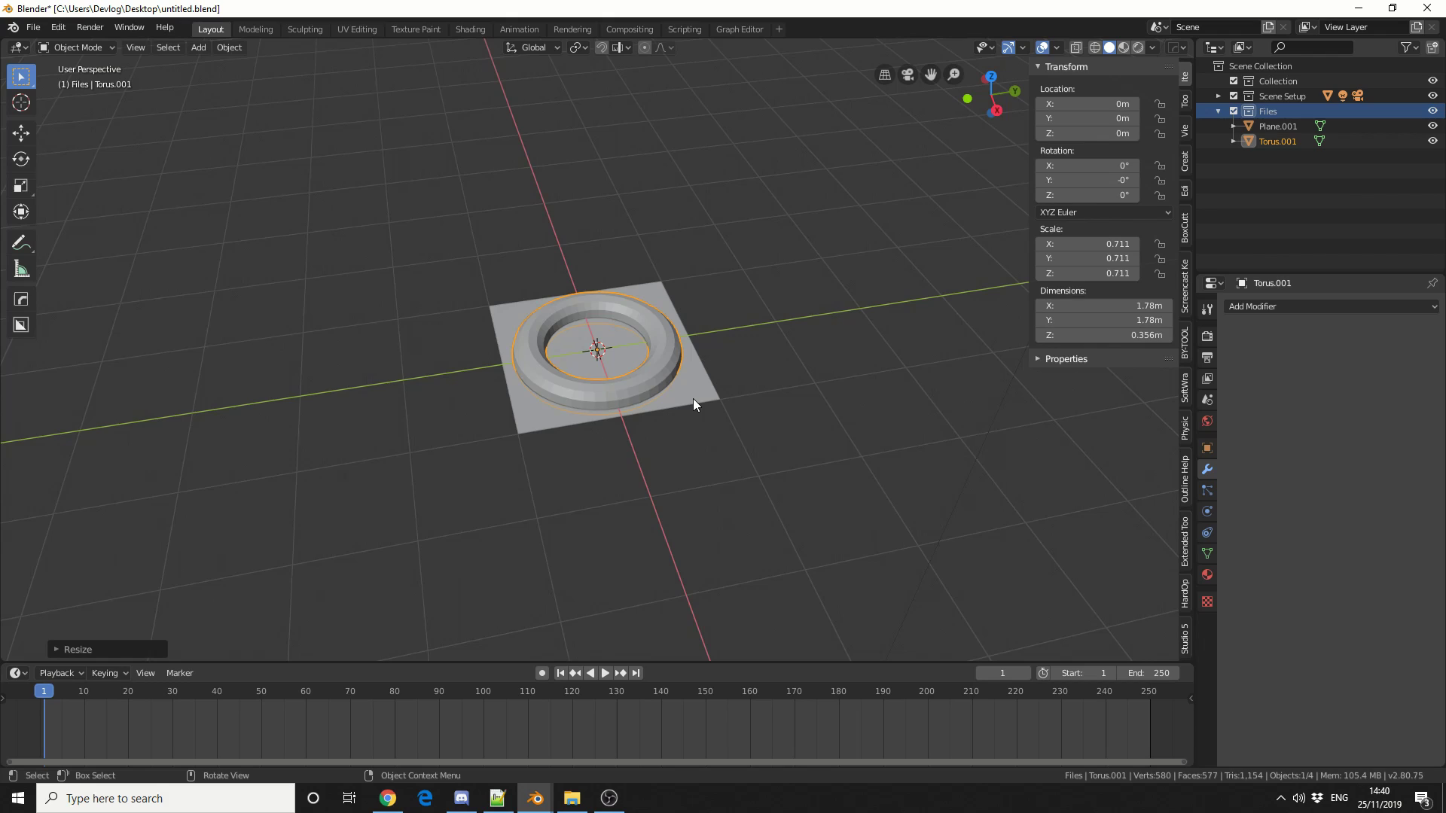
Add a Simple Subdivision Surface modifier with 6 viewport subdivisions to the plane and apply it
click(692, 401)
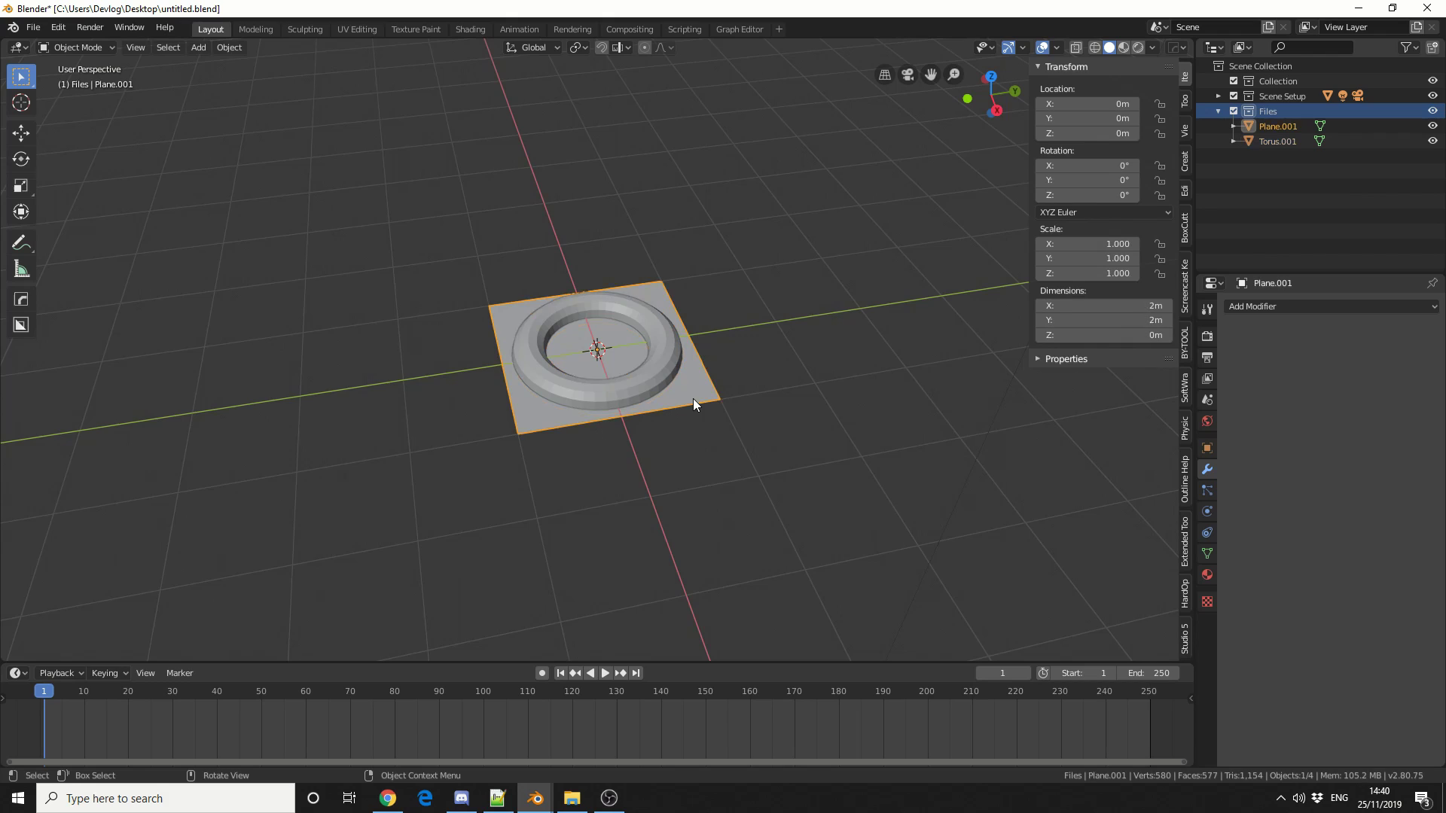
click(1267, 308)
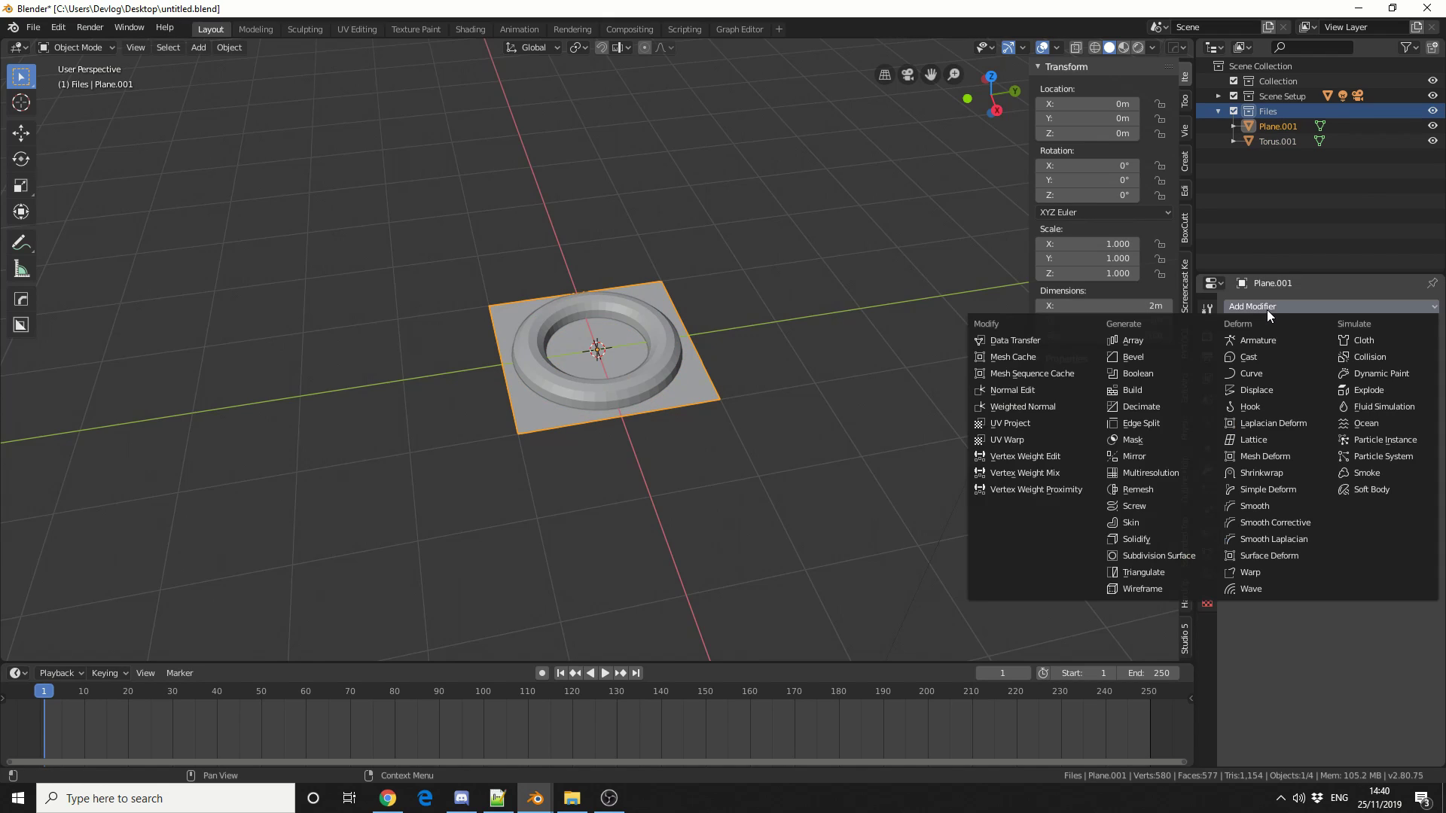
click(1137, 554)
click(1383, 373)
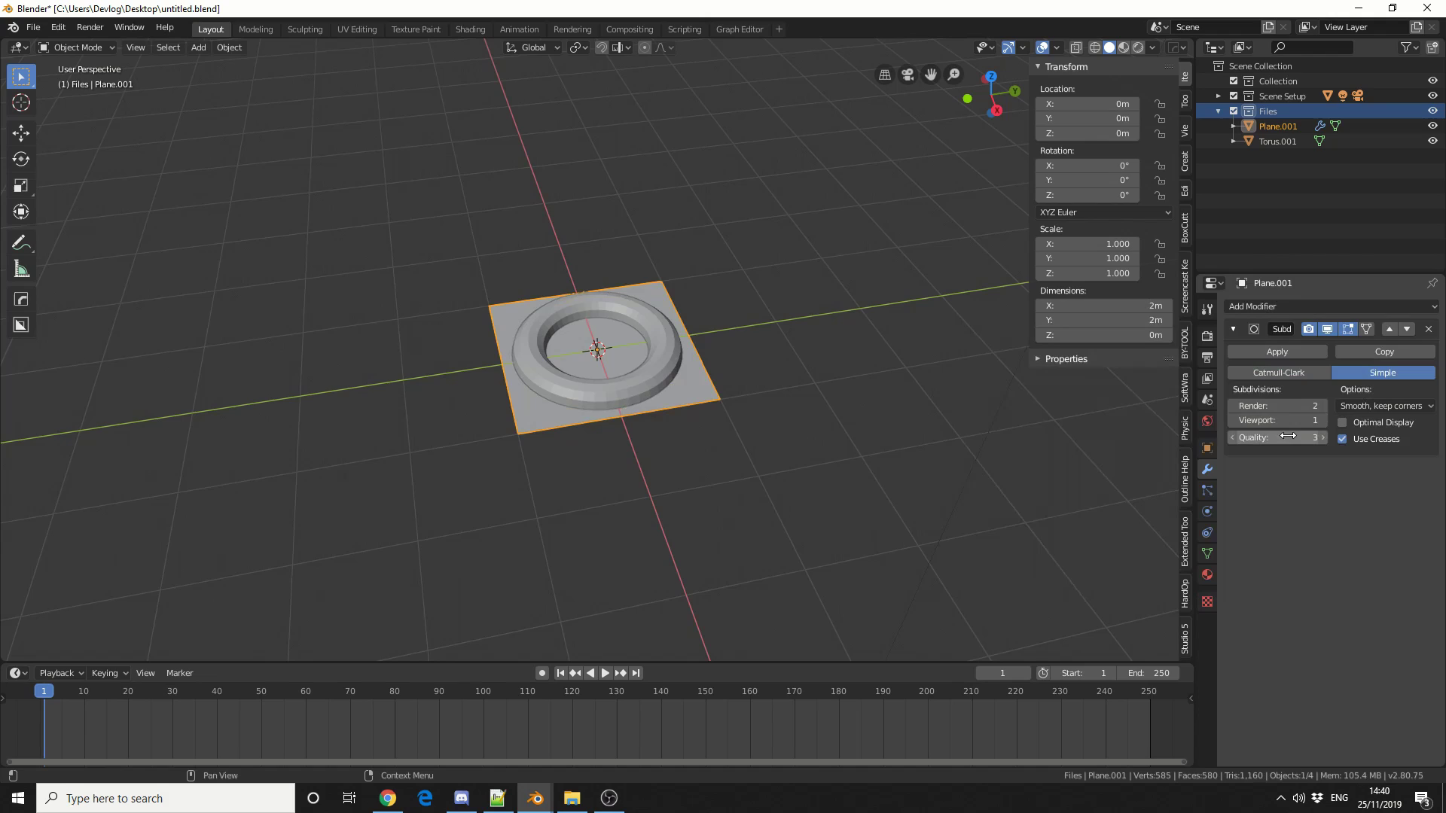
click(1286, 424)
text(6)
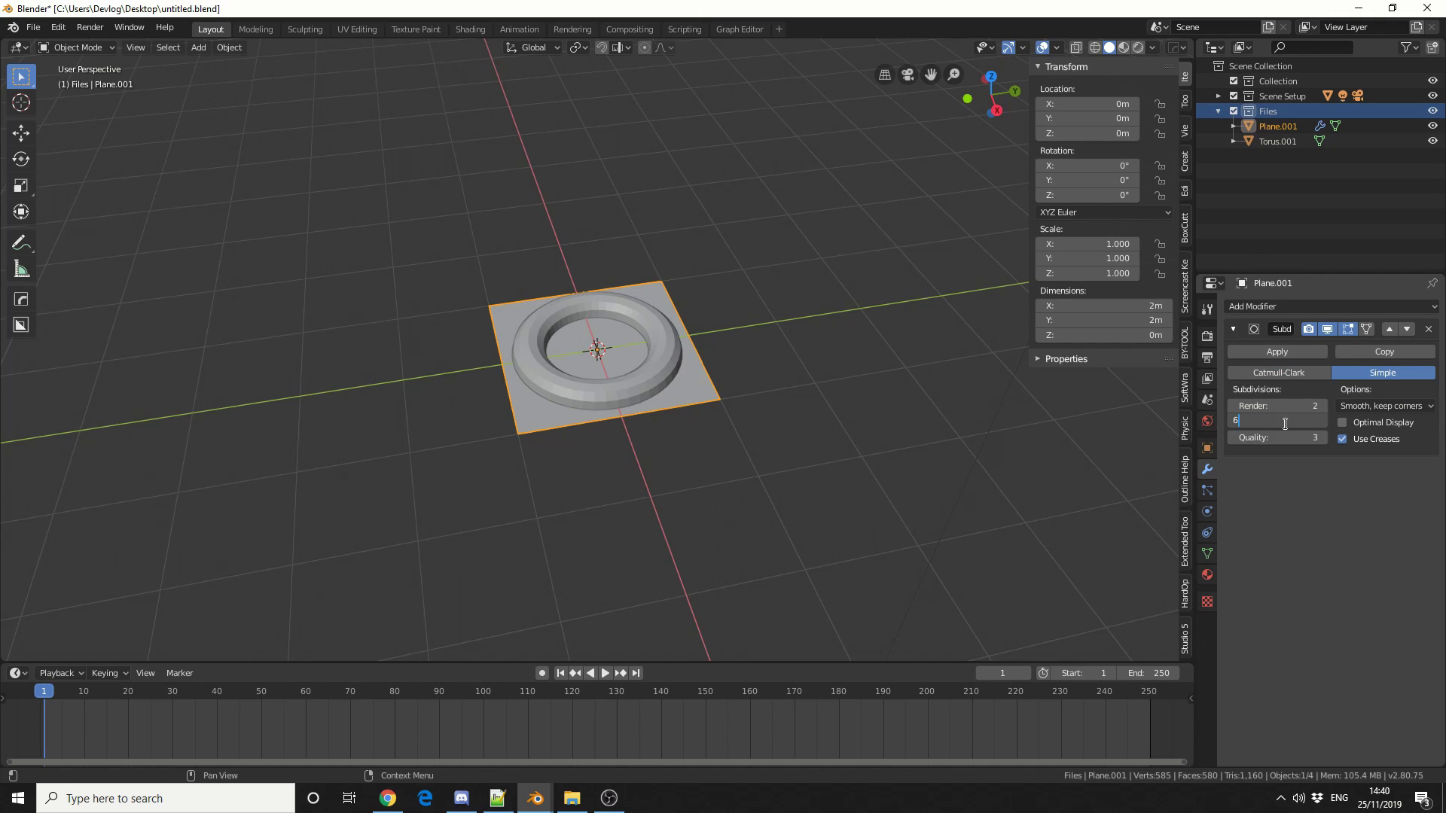
key(Return)
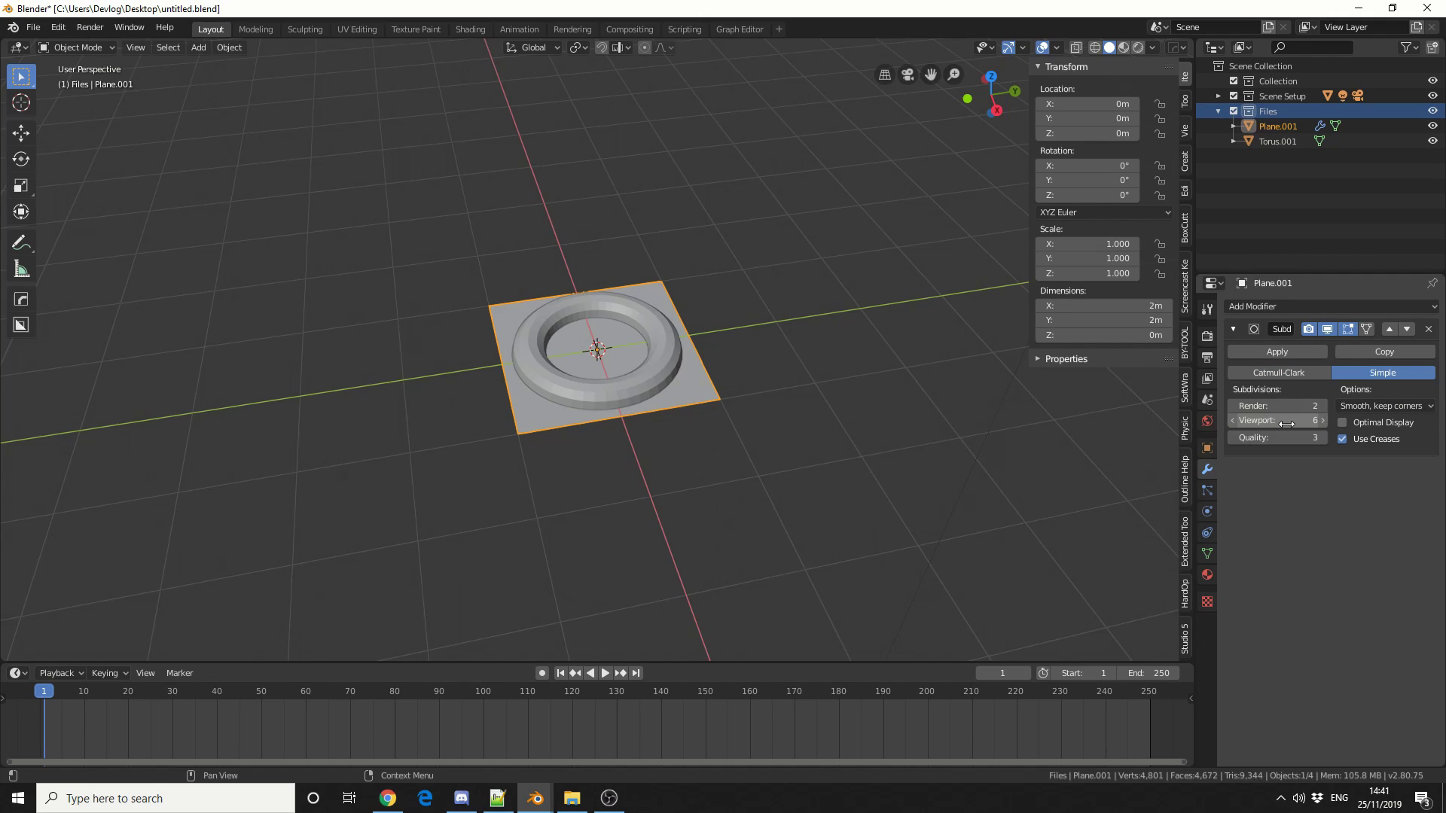
click(1287, 355)
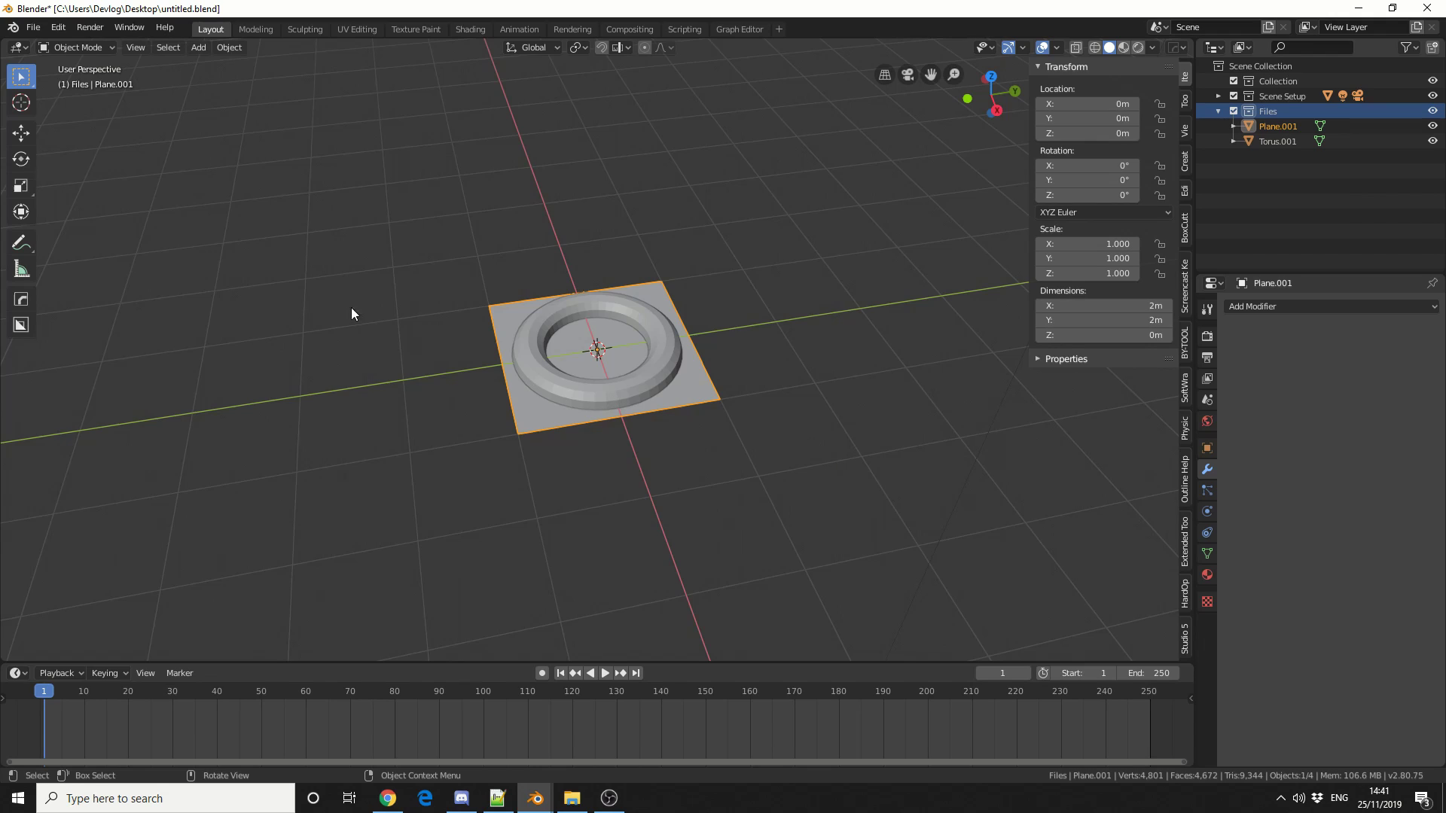
Switch the plane to Weight Paint mode and create a vertex group named PINS
click(74, 48)
click(83, 132)
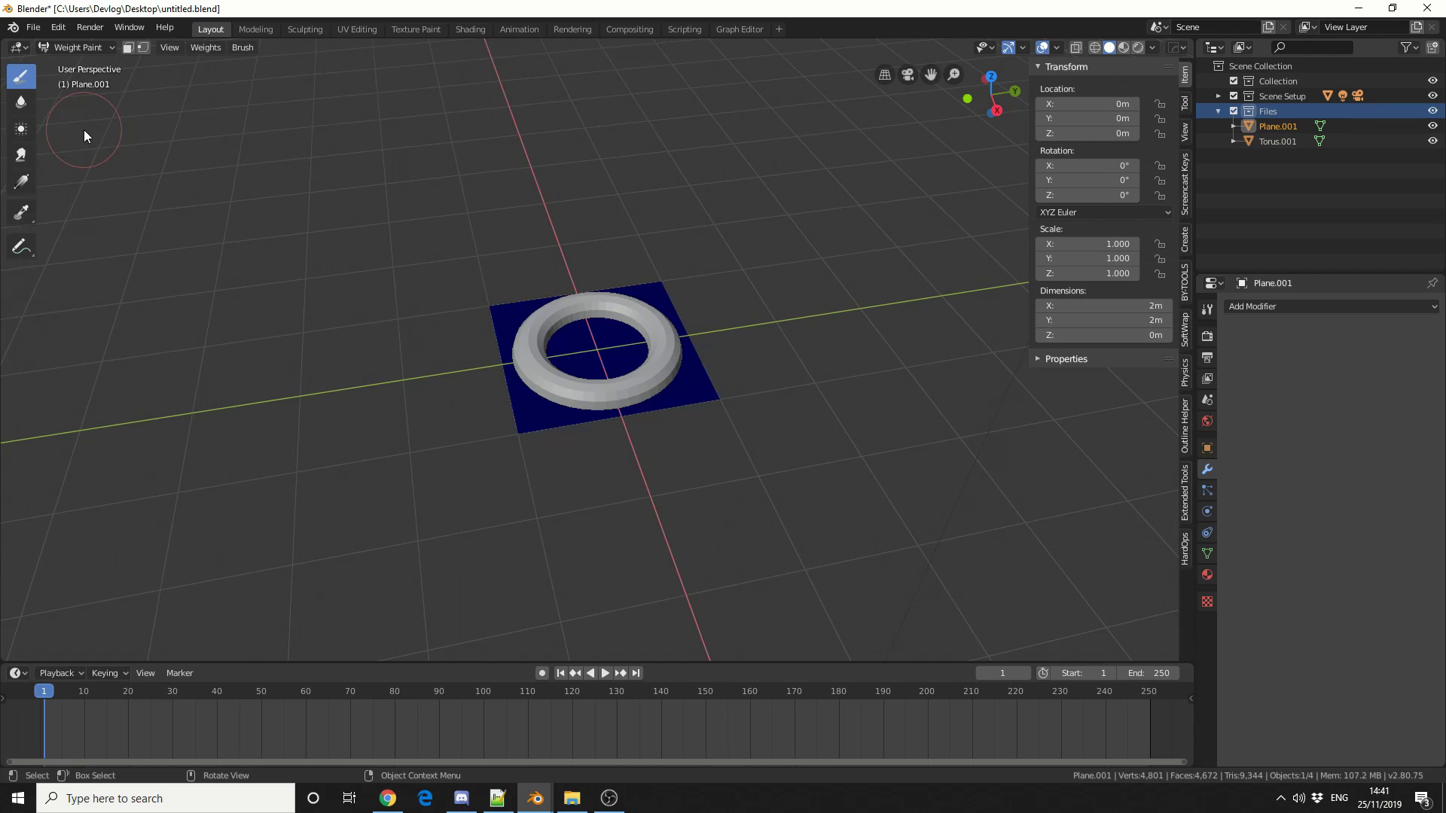
click(1208, 553)
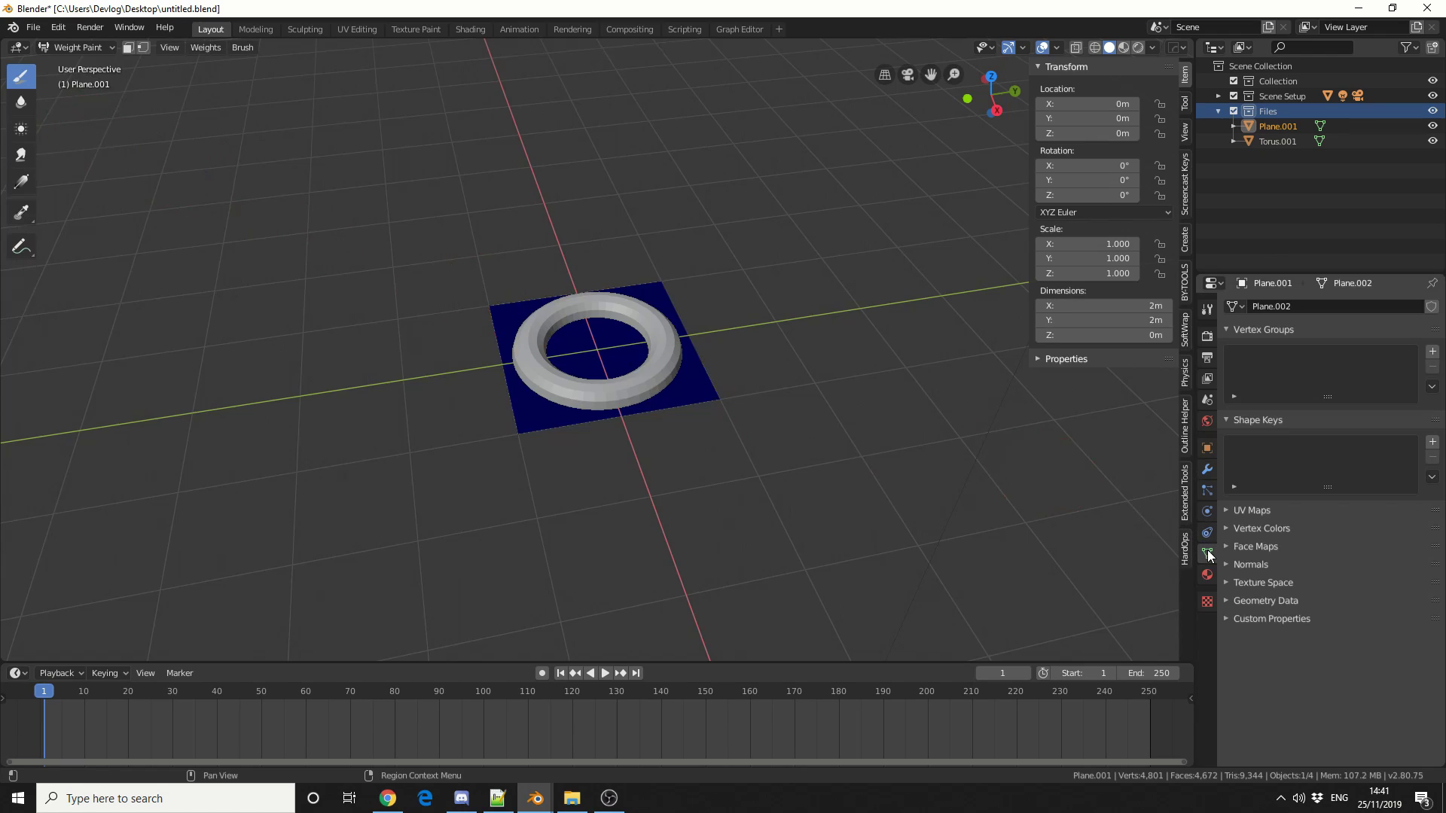
click(1429, 351)
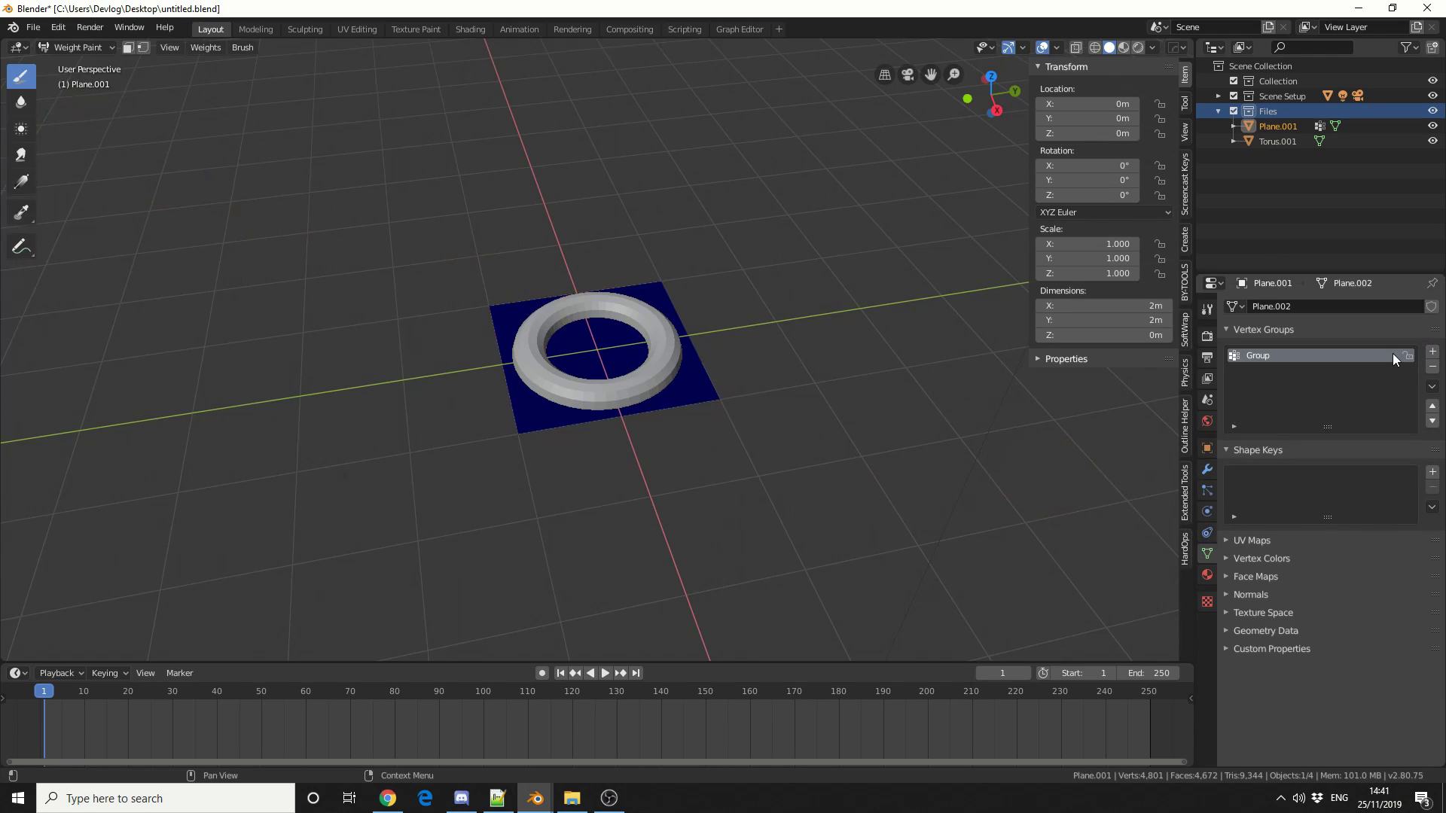
double_click(1348, 354)
text(pl)
text(NS)
key(Return)
Paint weight onto the plane's four corners in the PINS group and return to Object Mode
middle_drag(784, 444, 729, 422)
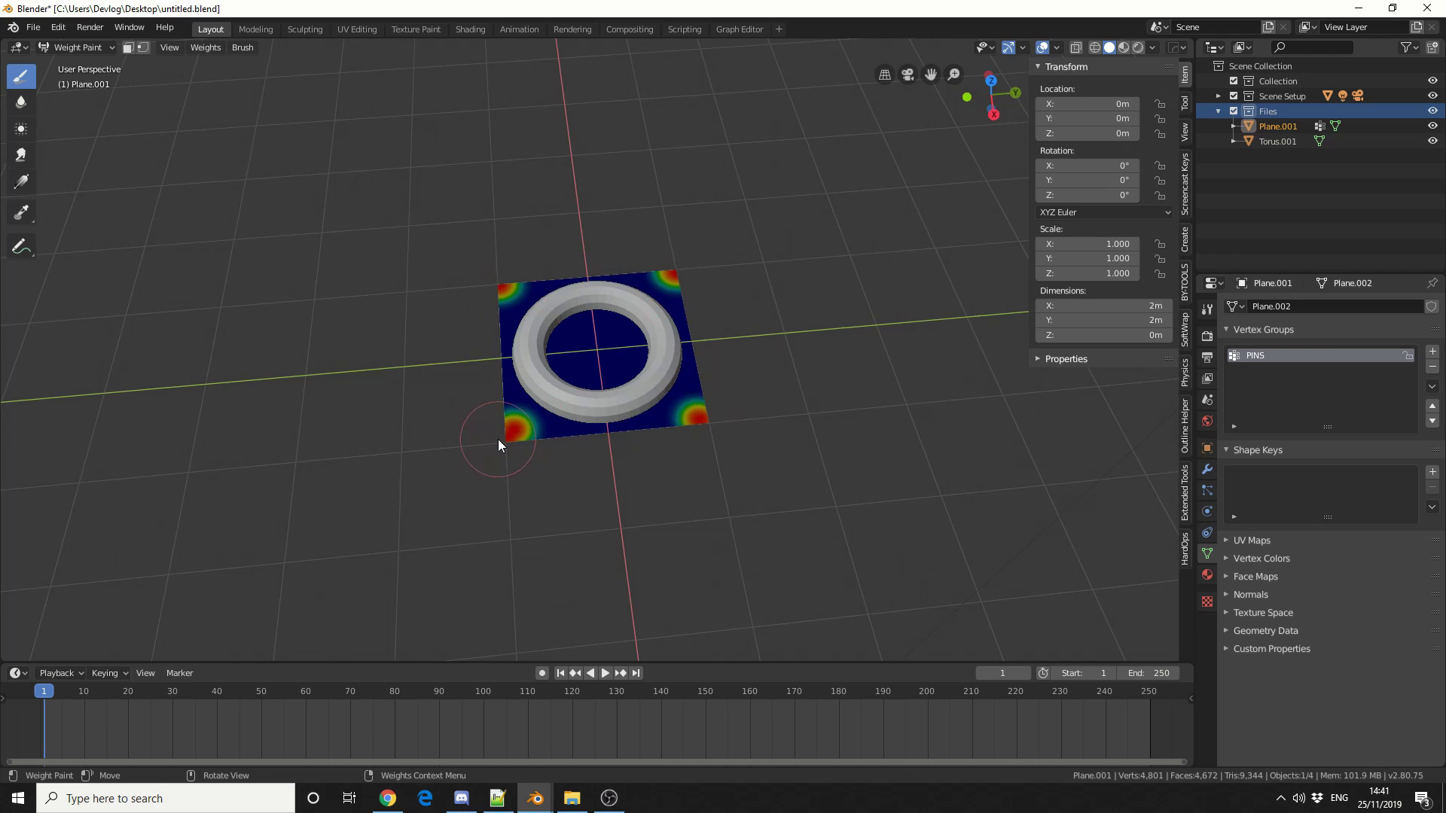
click(106, 49)
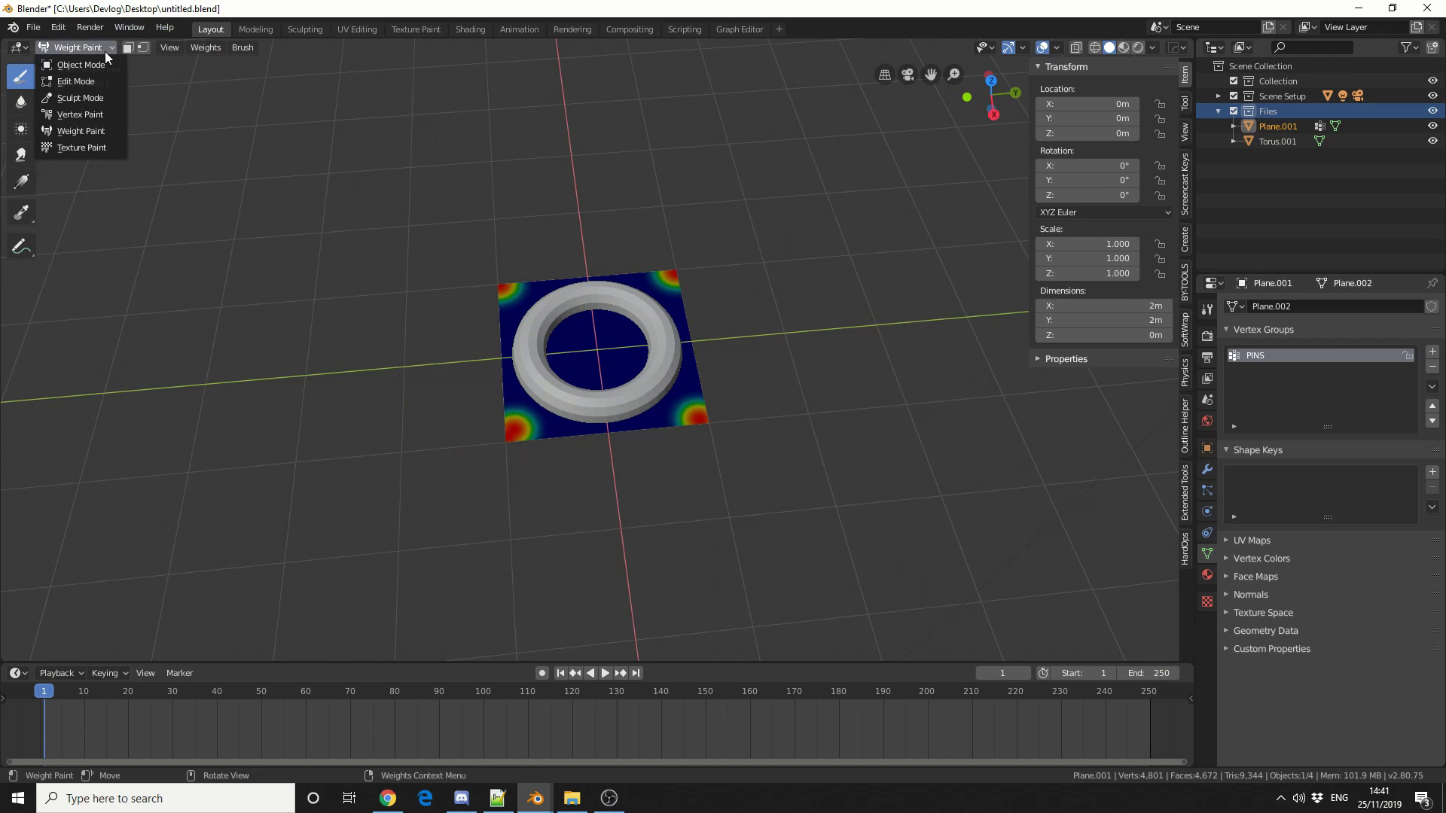
click(101, 64)
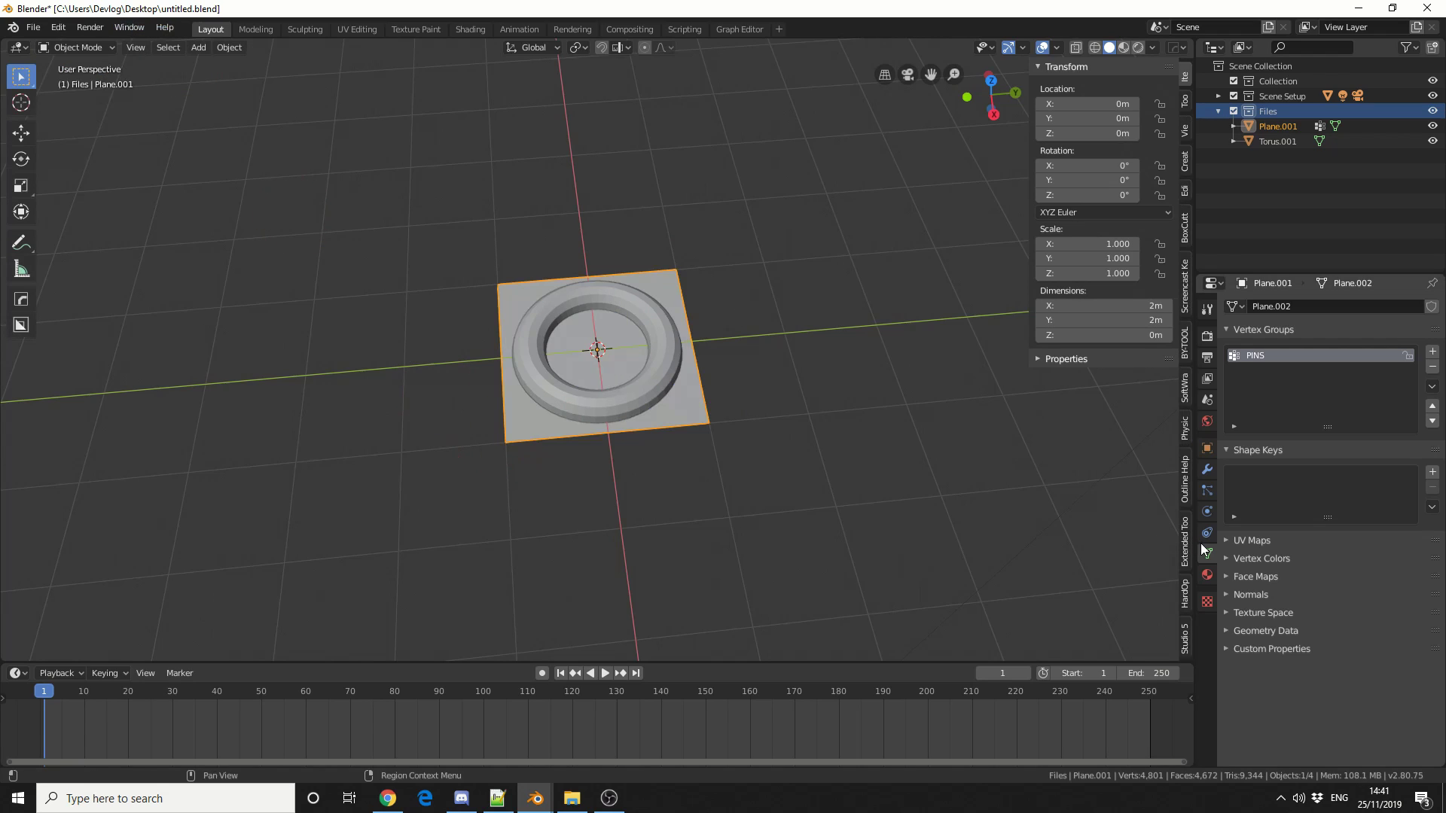
Enable Cloth physics on the plane, set PINS as its pin group, and play the simulation
click(1205, 516)
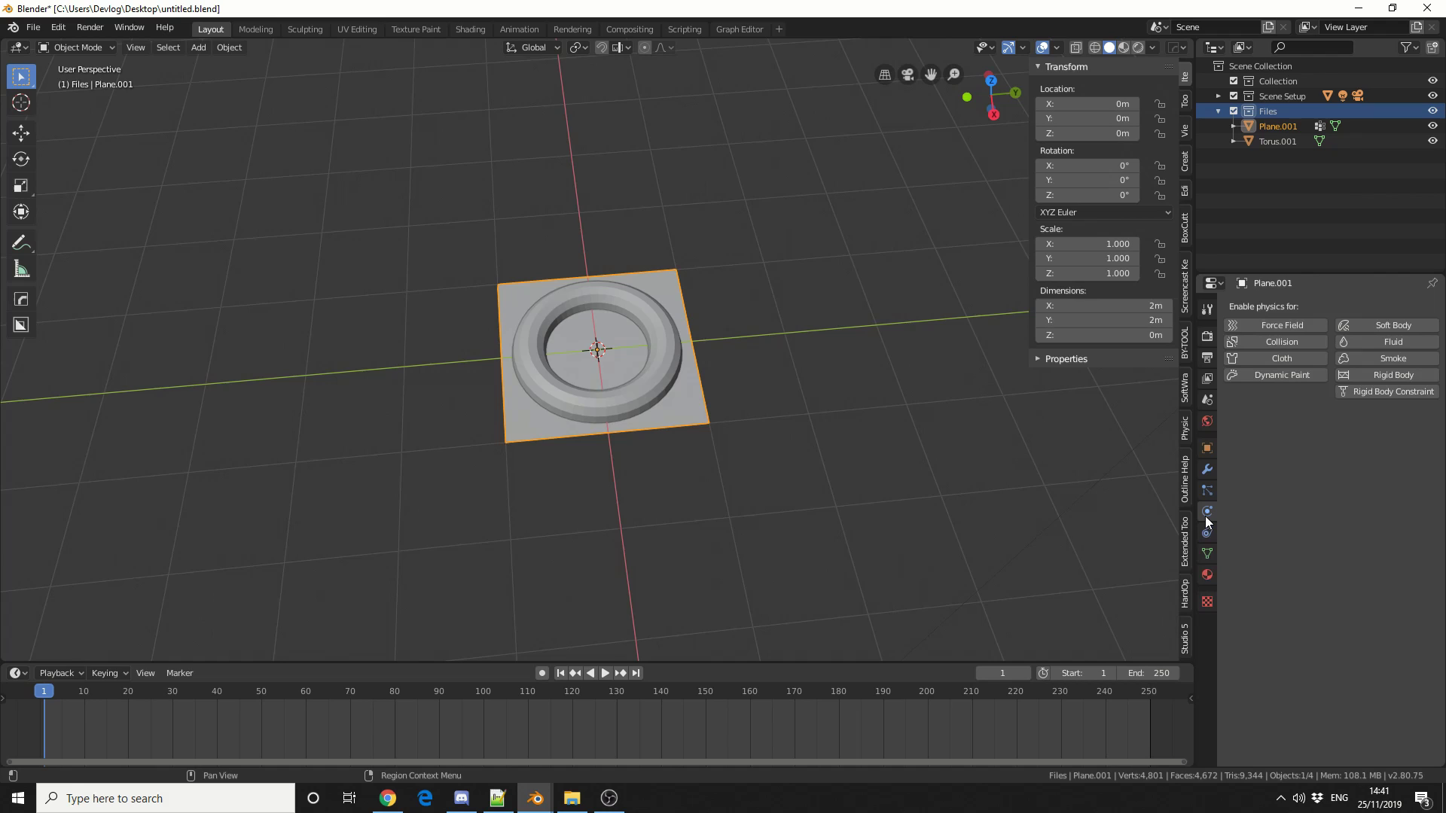
click(1273, 360)
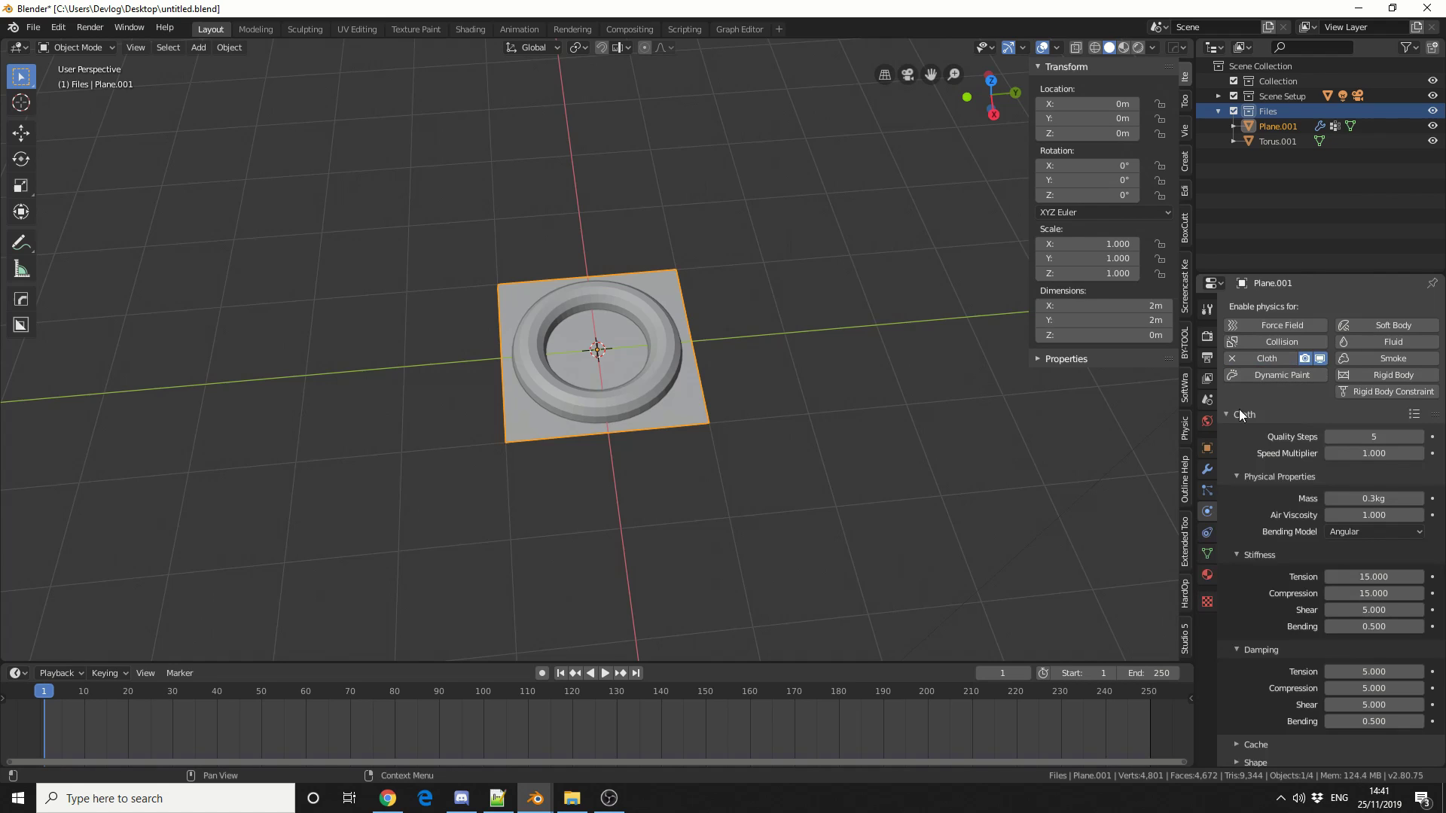
middle_drag(1024, 474, 1149, 530)
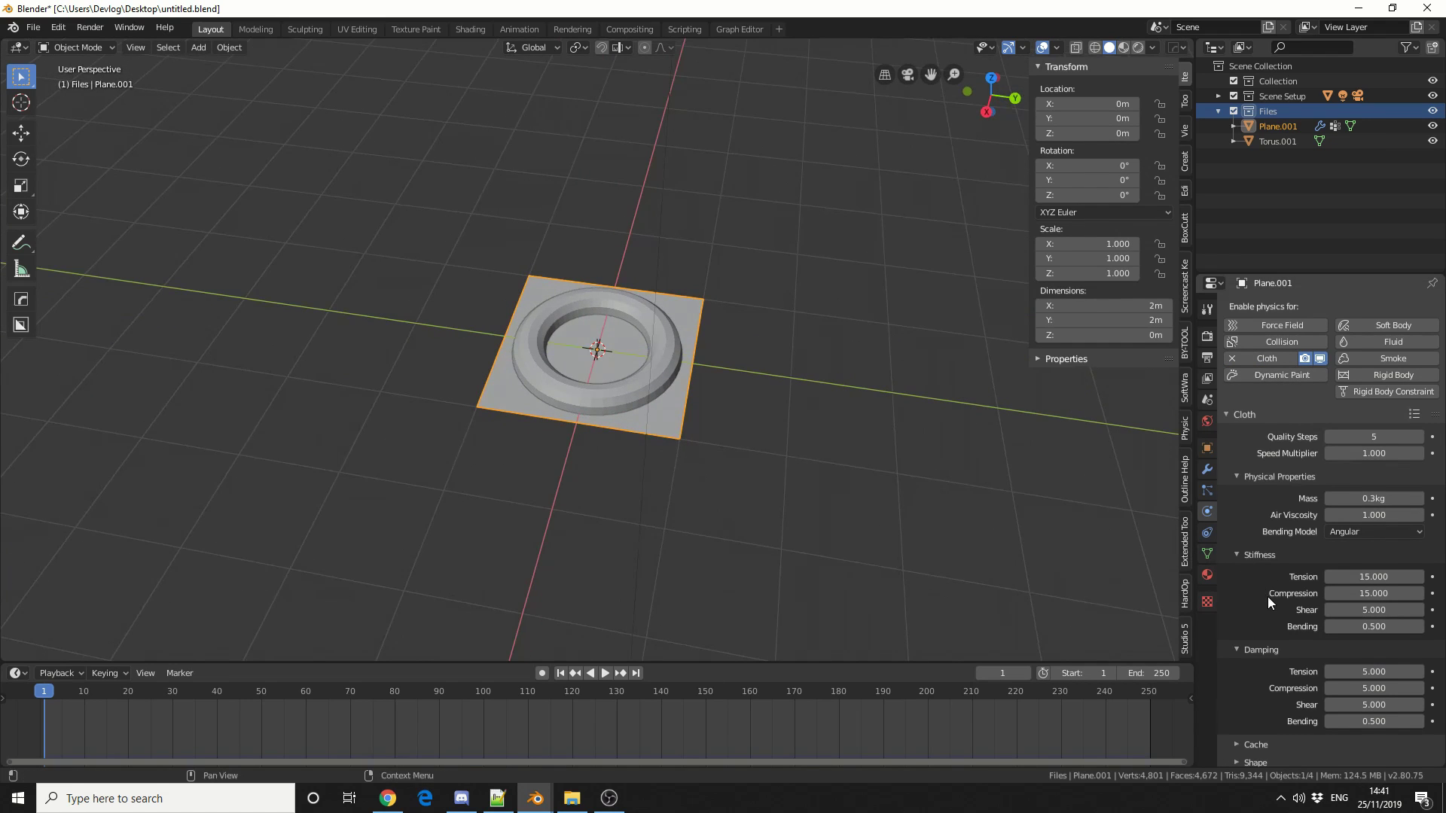
scroll(1268, 596, down, 2)
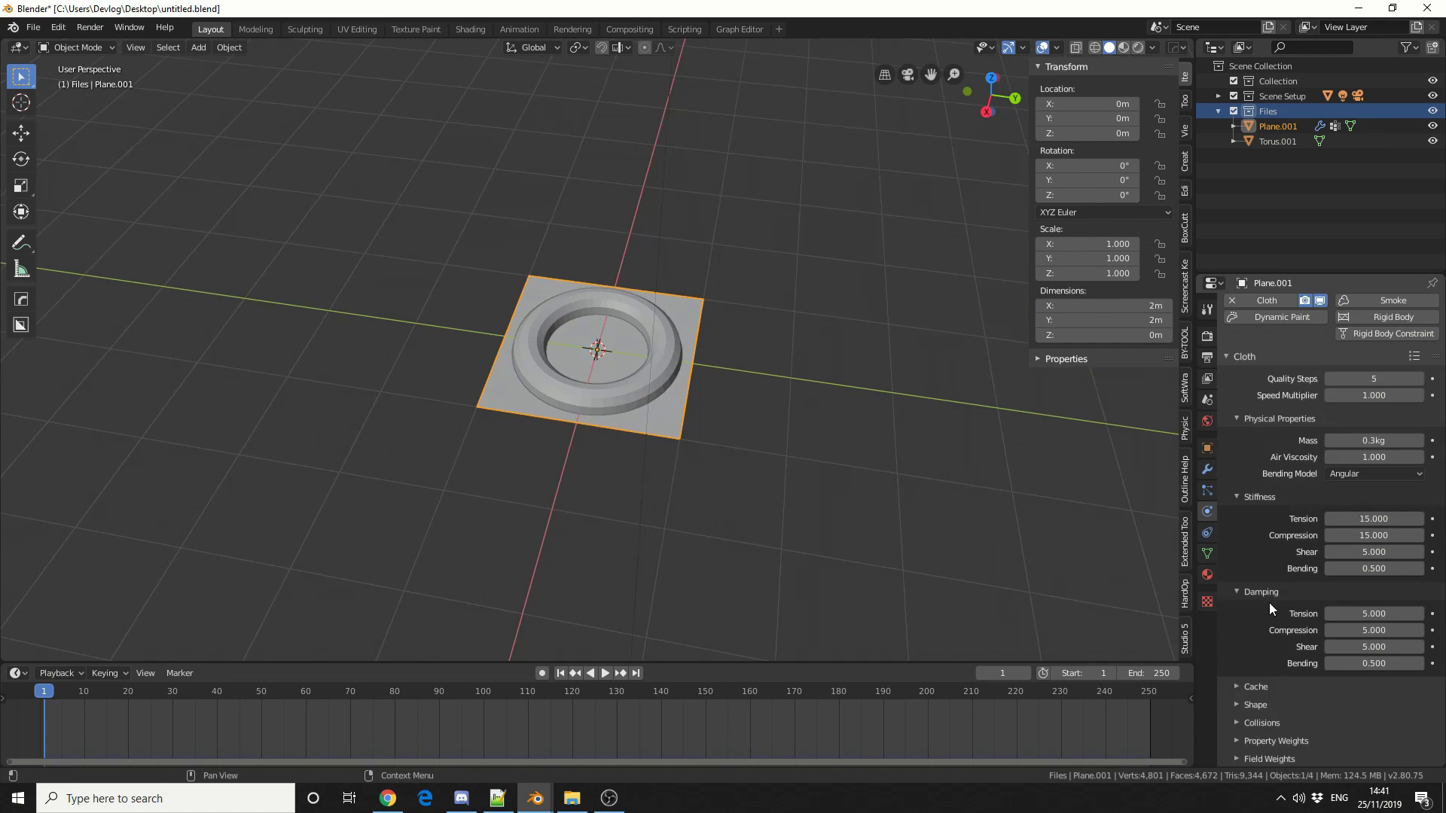
click(1256, 705)
scroll(1272, 703, down, 2)
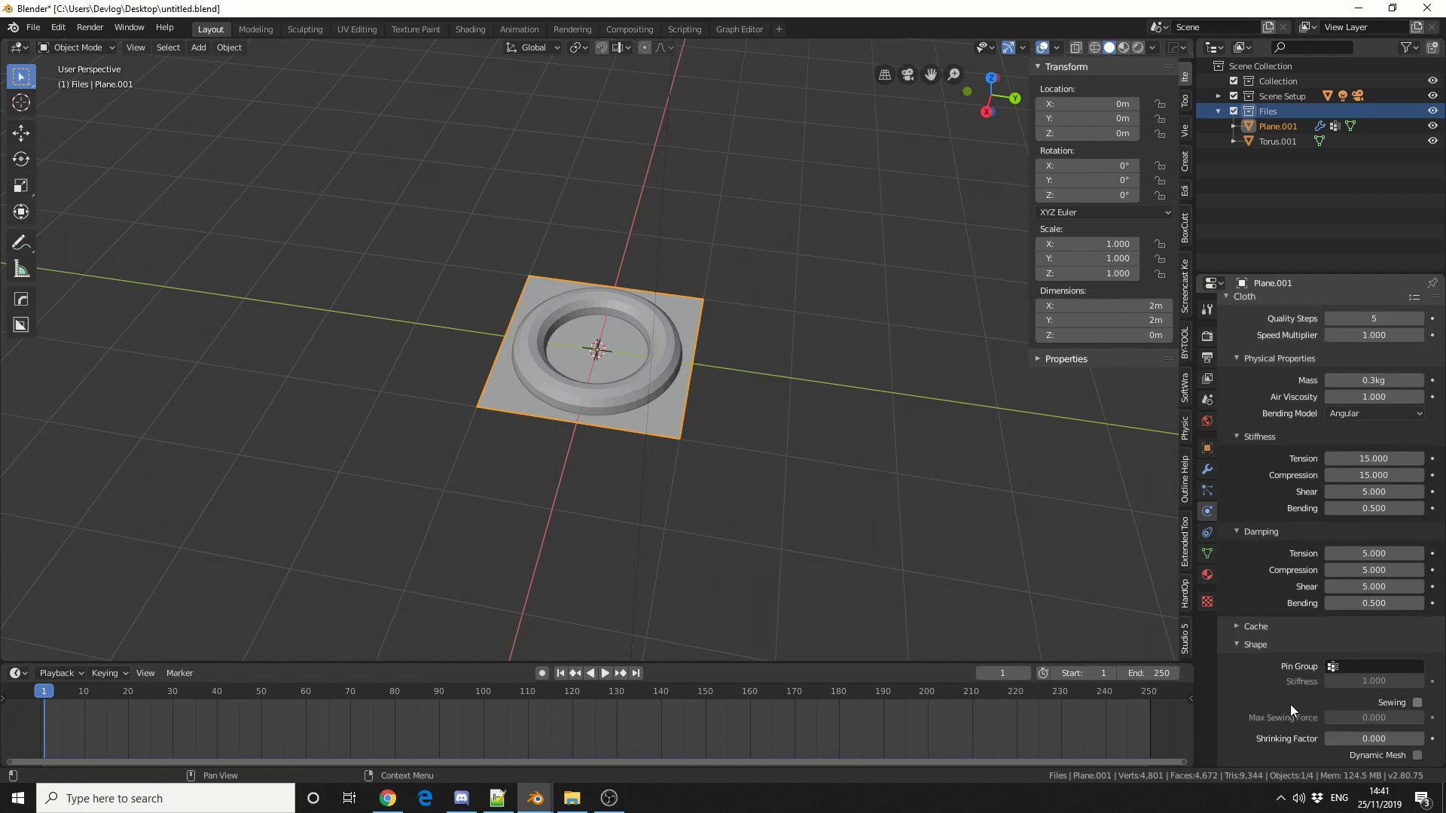
click(1353, 665)
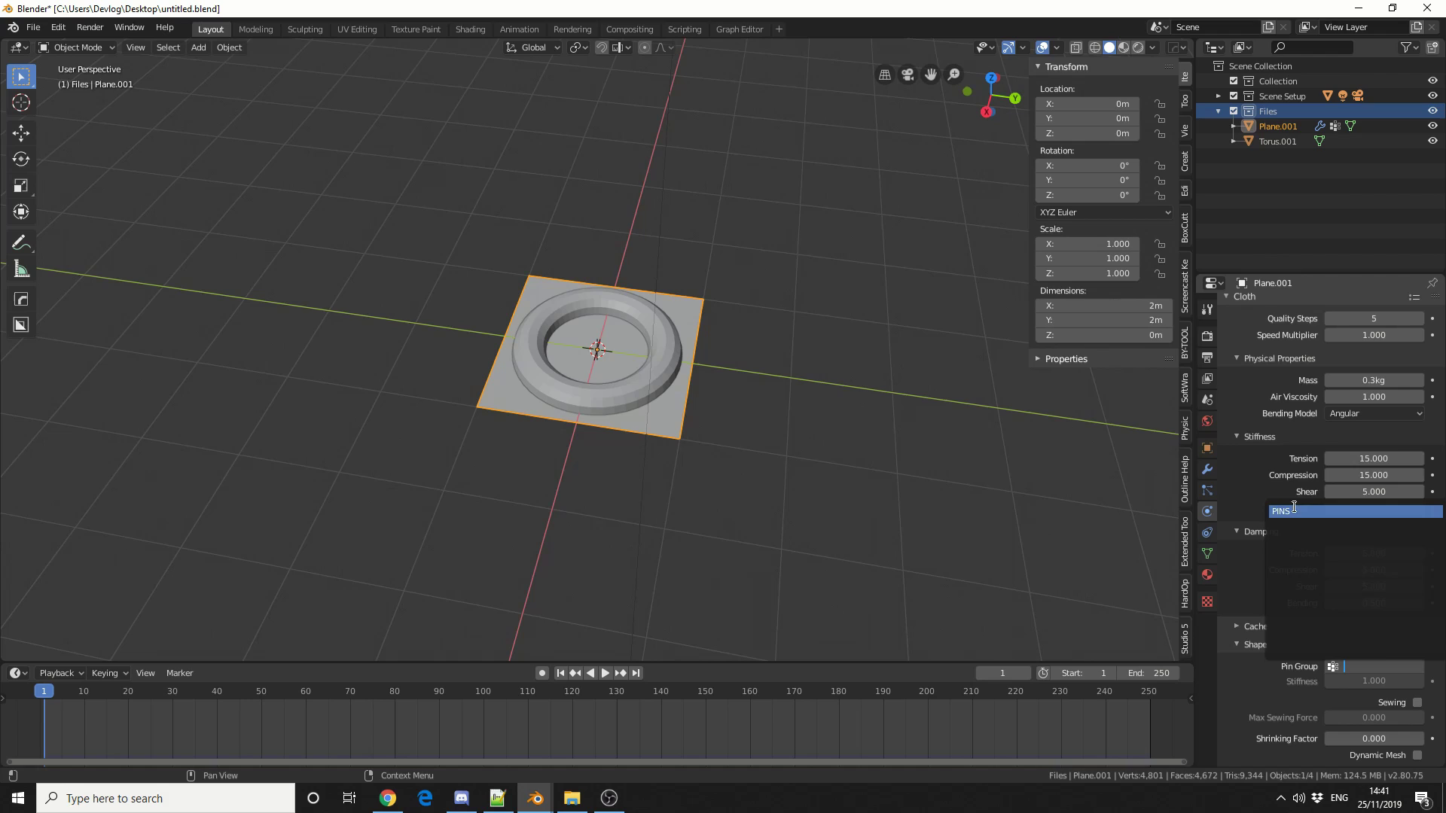
click(1294, 511)
click(603, 672)
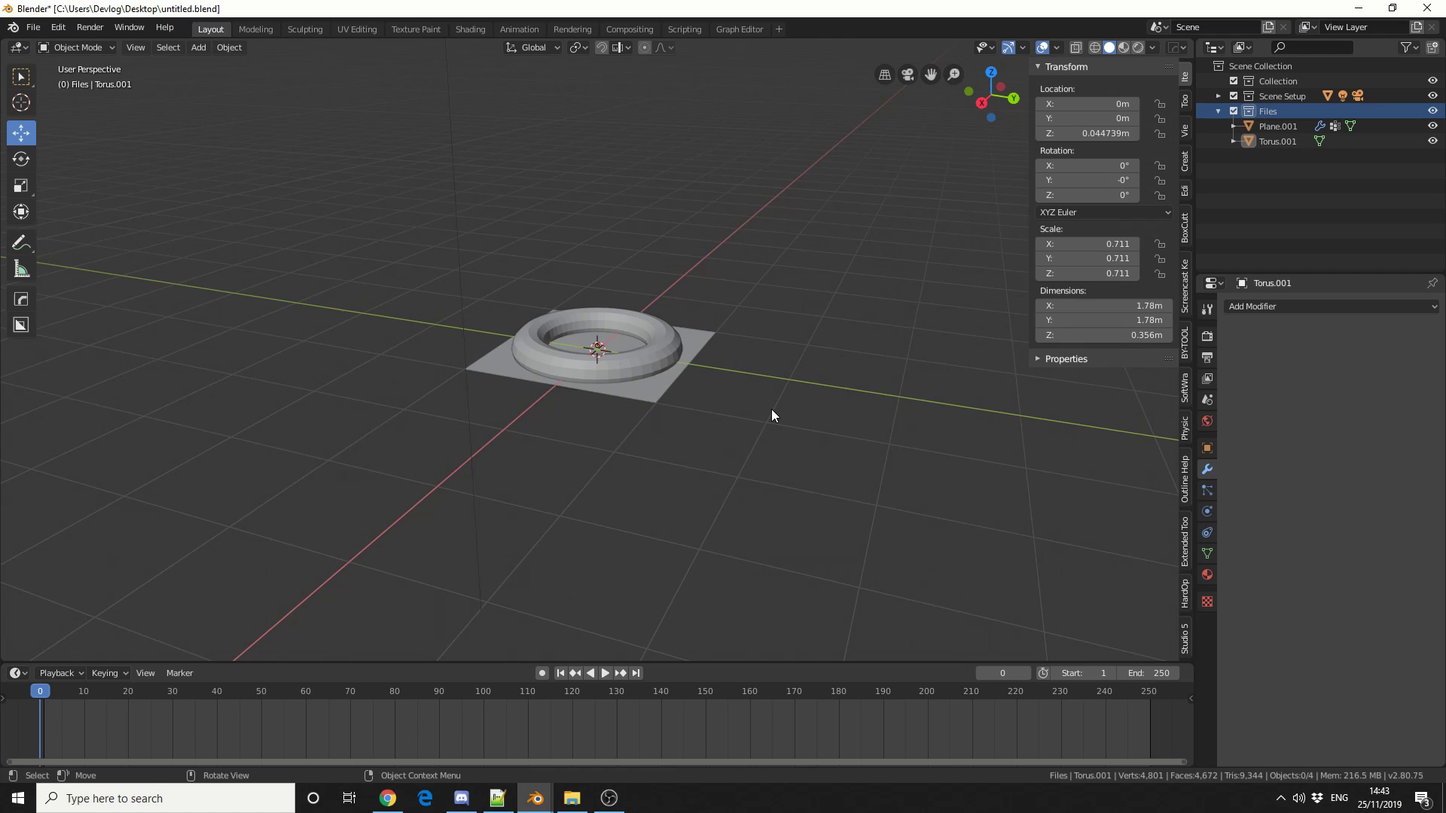
Add a Surface Deform modifier to the torus, target Plane.001, and bind it
click(671, 351)
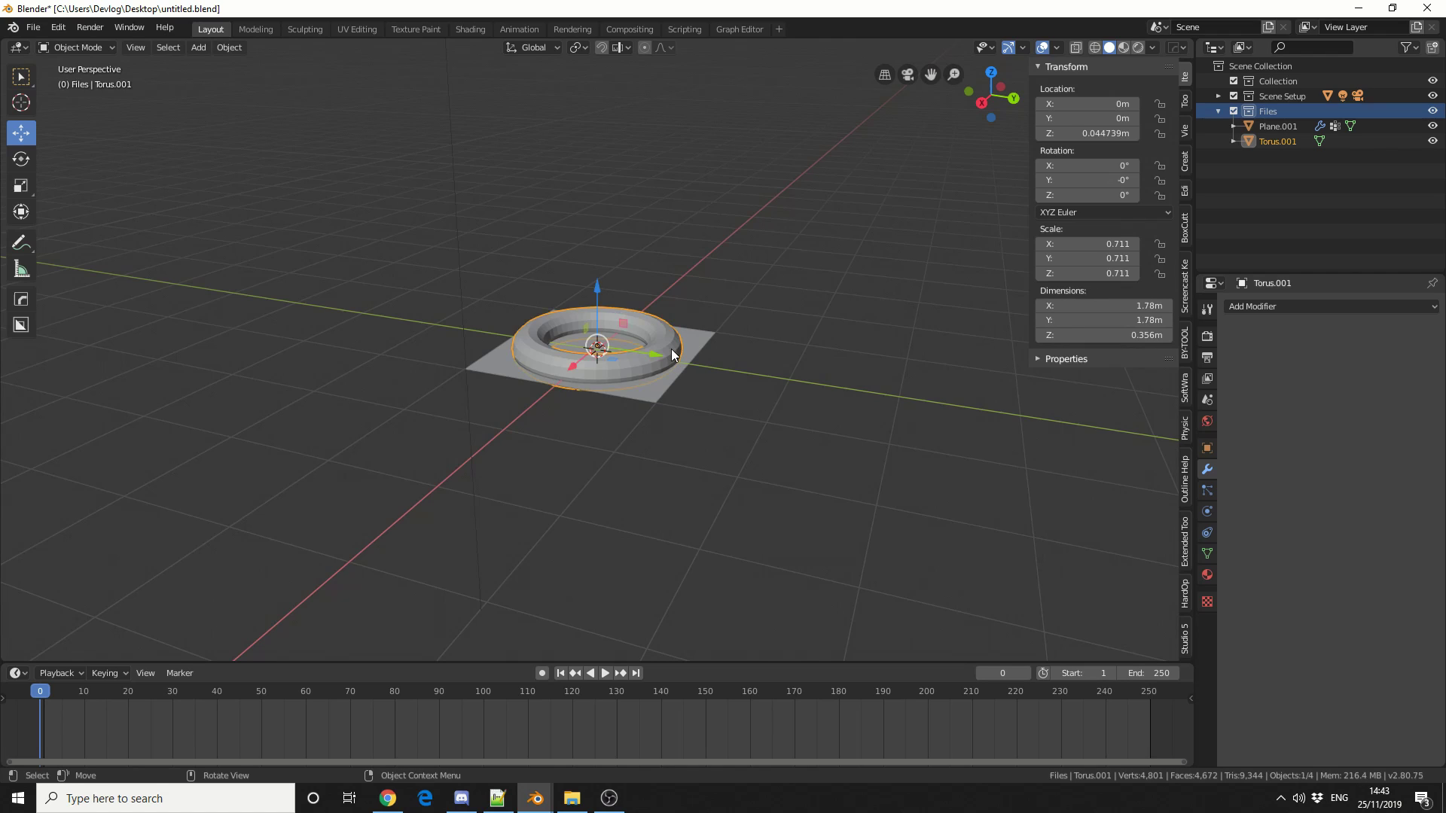
click(1257, 308)
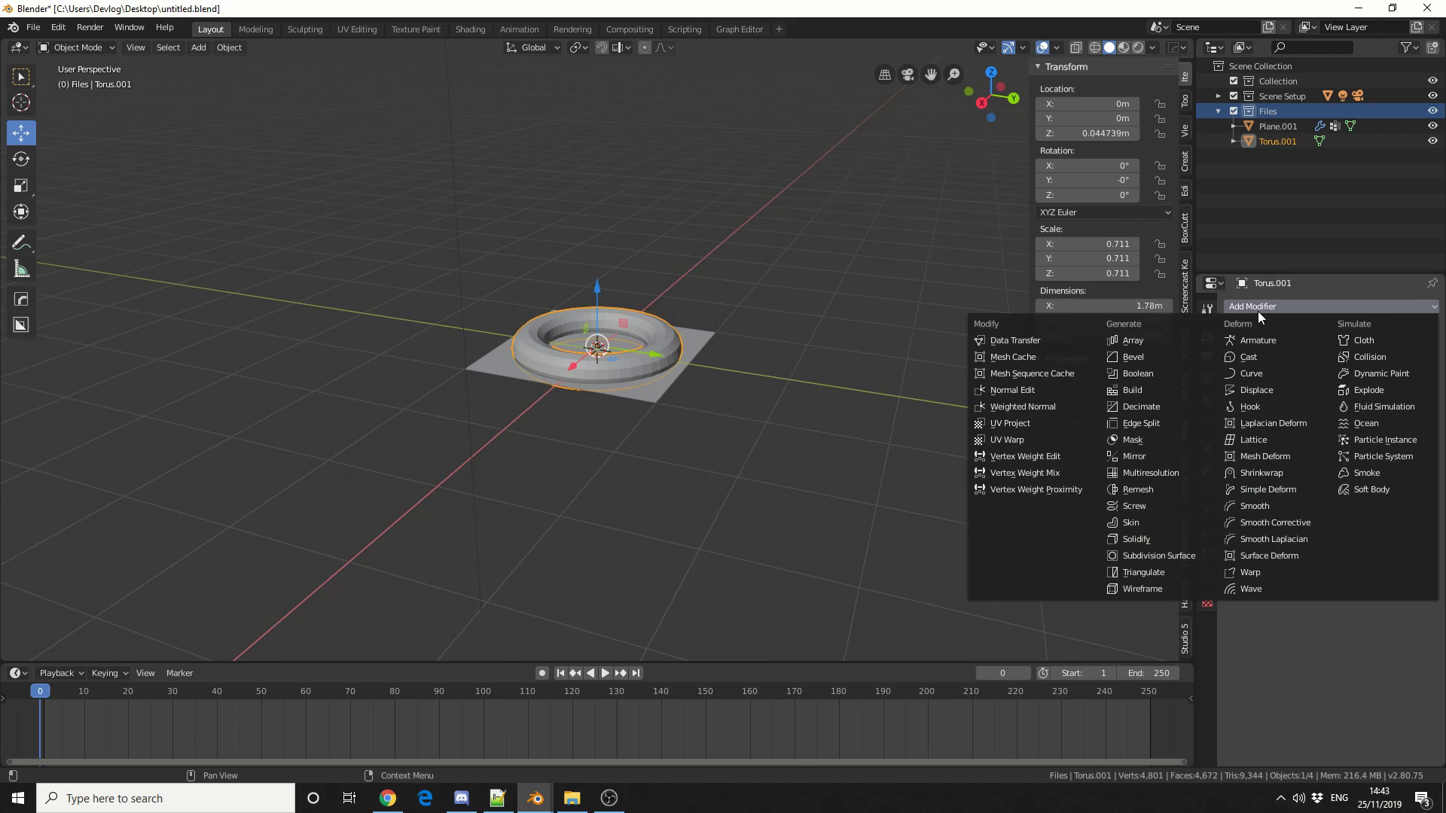
click(1286, 554)
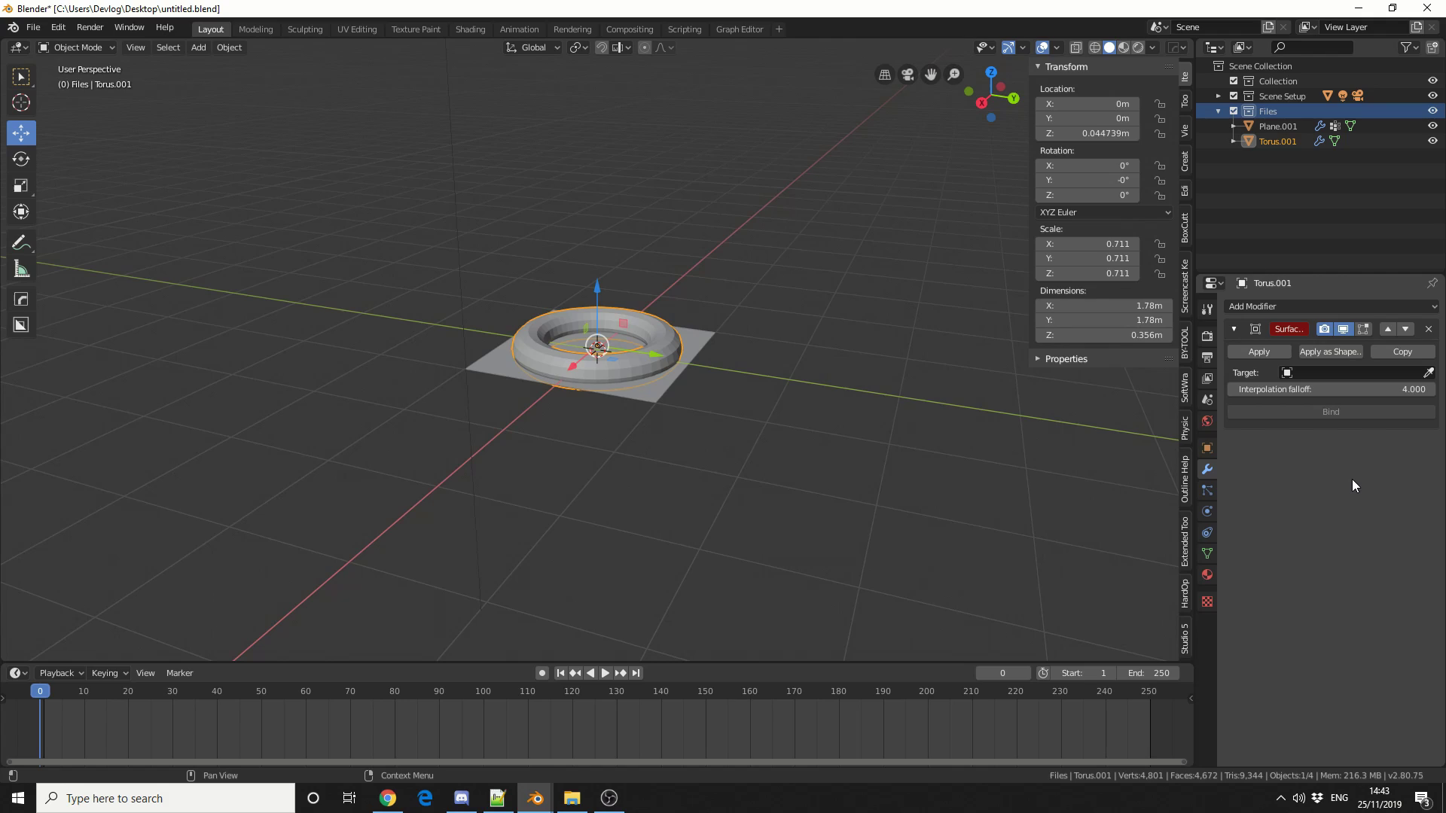
click(1428, 372)
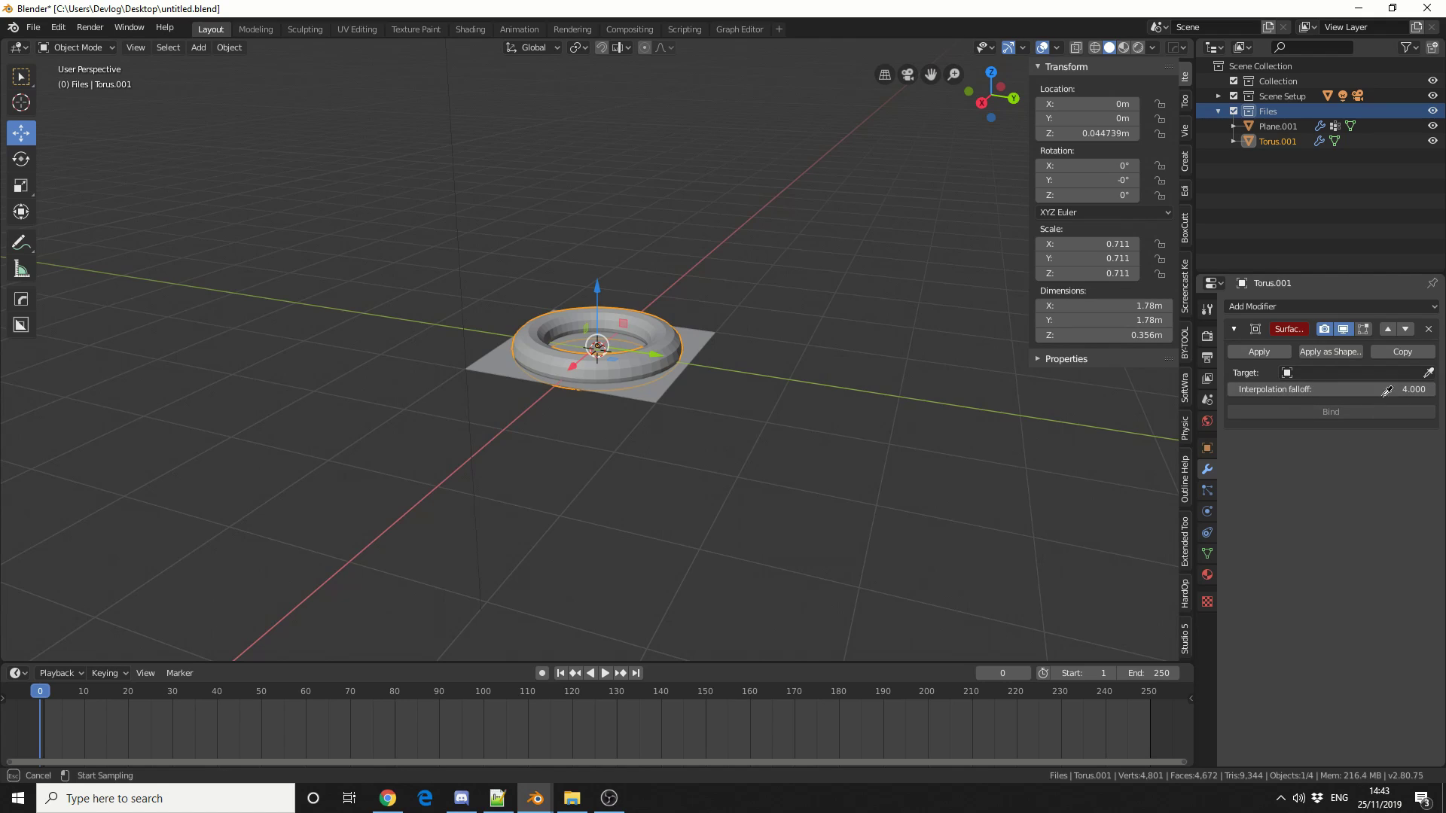
click(662, 385)
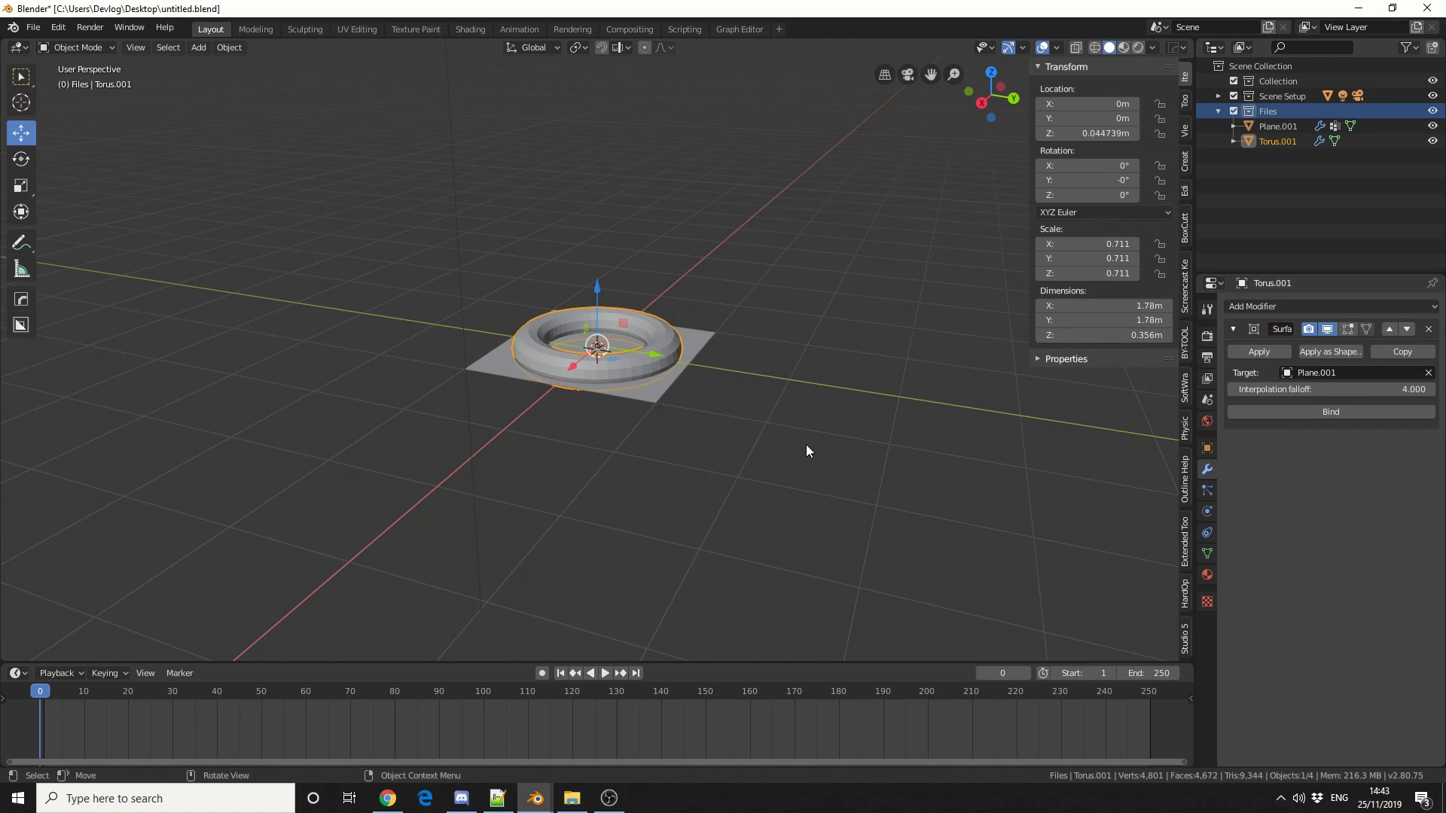
click(1353, 413)
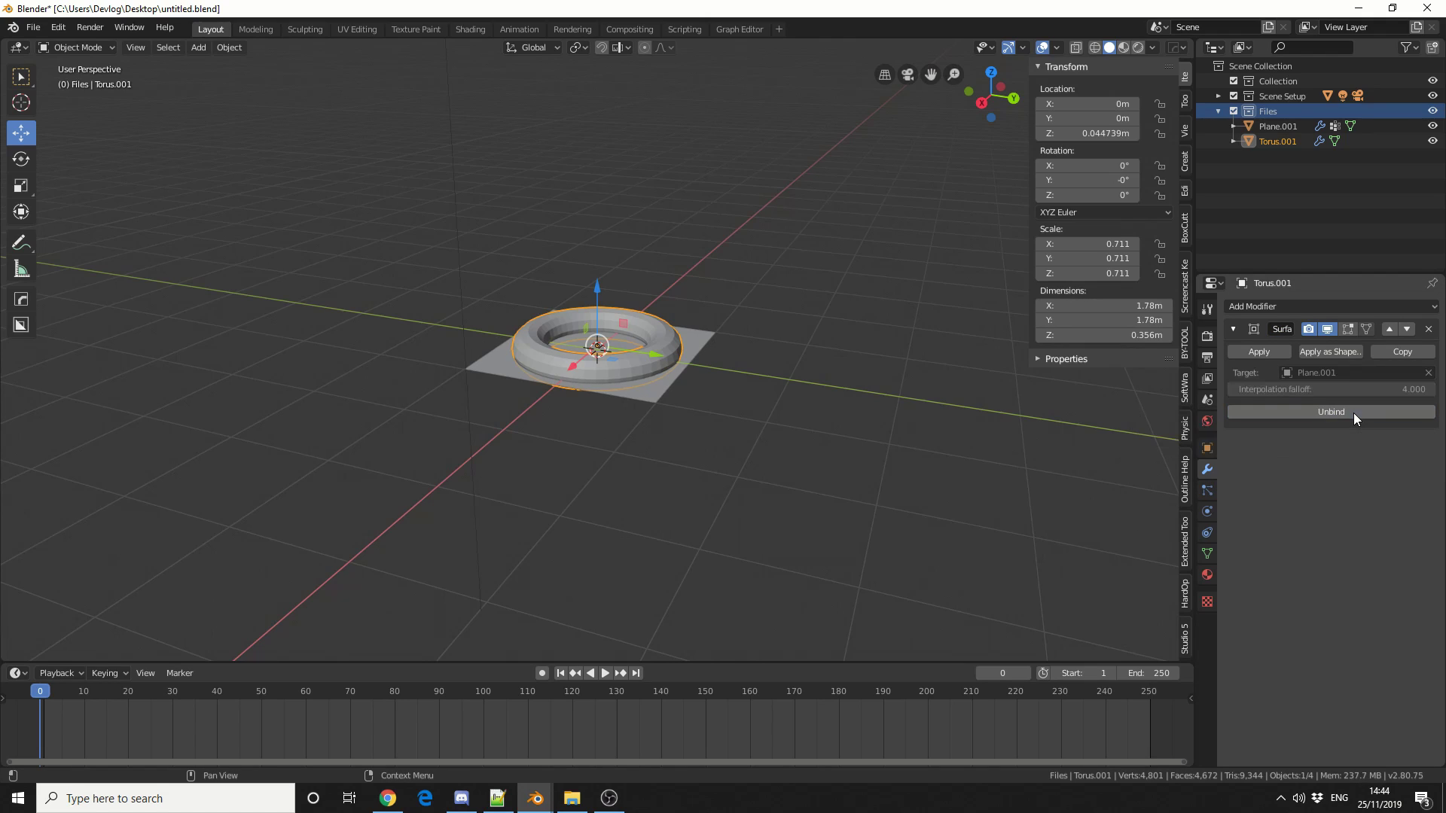
Play the bound simulation, stop it, raise the torus above the plane, and replay the animation
click(608, 672)
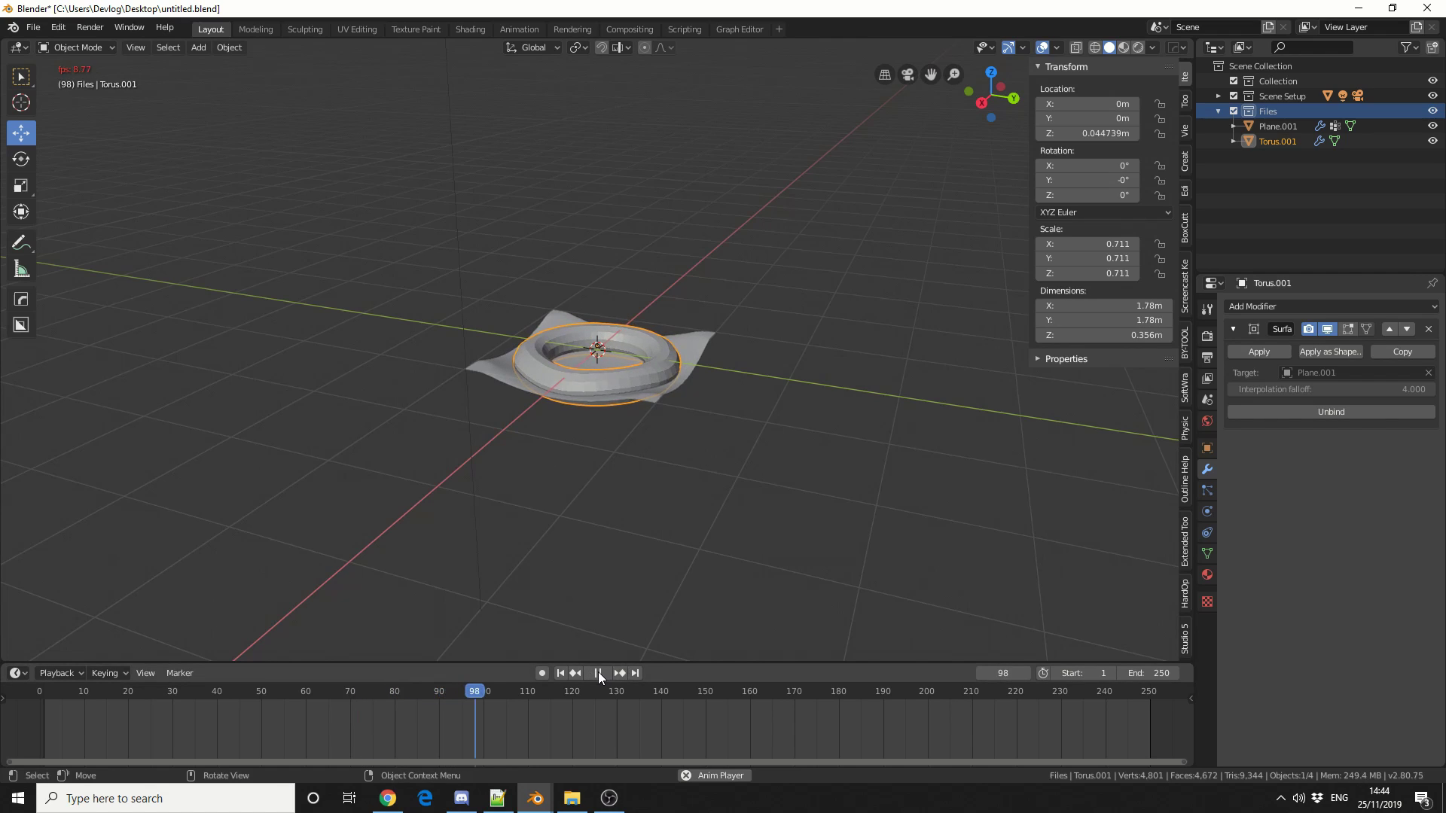
click(598, 672)
drag(595, 306, 596, 193)
click(575, 673)
click(606, 673)
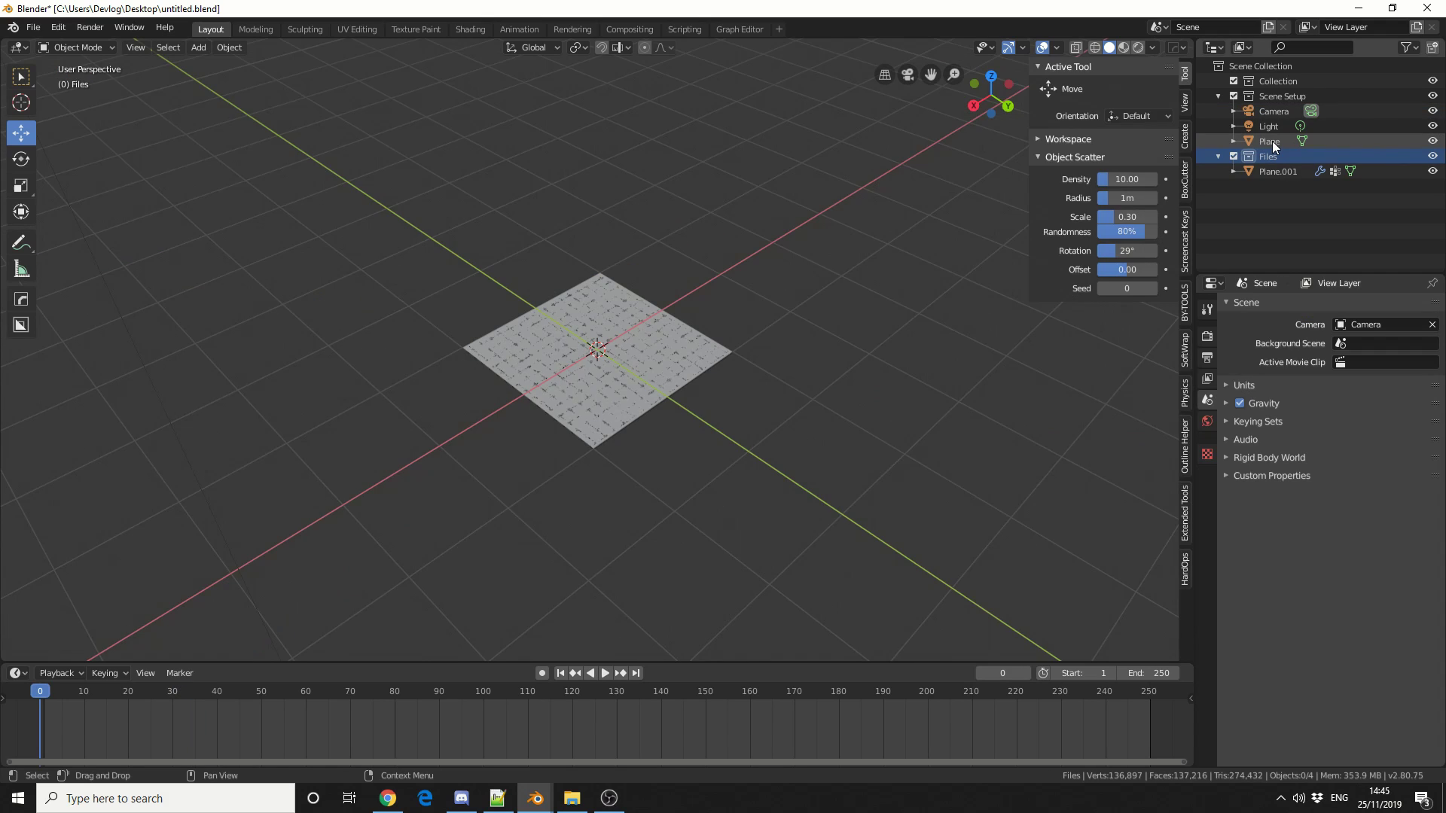
Select the detailed perforated mesh Plane and hide the cloth plane Plane.001 in the viewport
click(1272, 141)
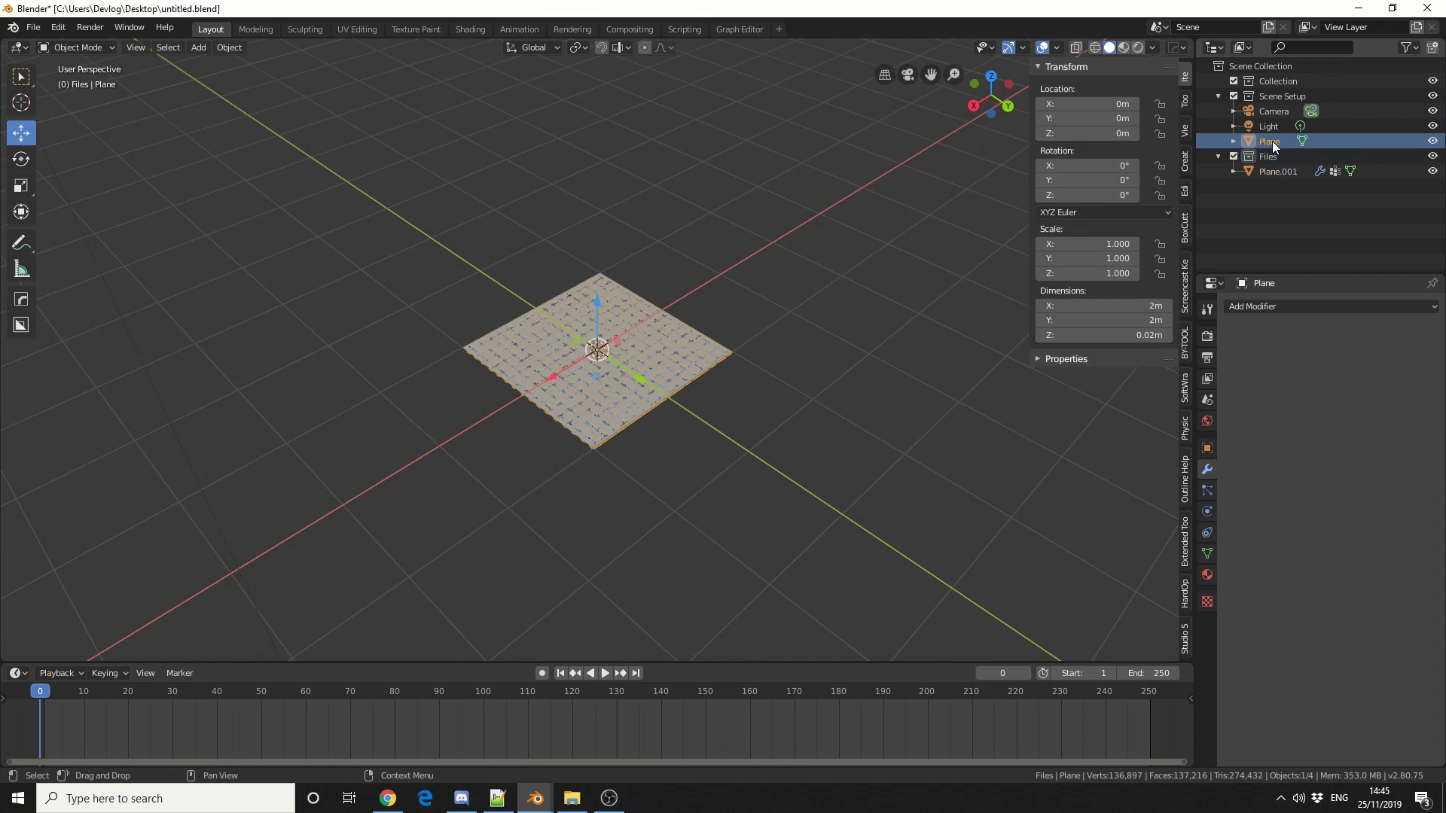
click(1432, 172)
middle_drag(753, 459, 807, 413)
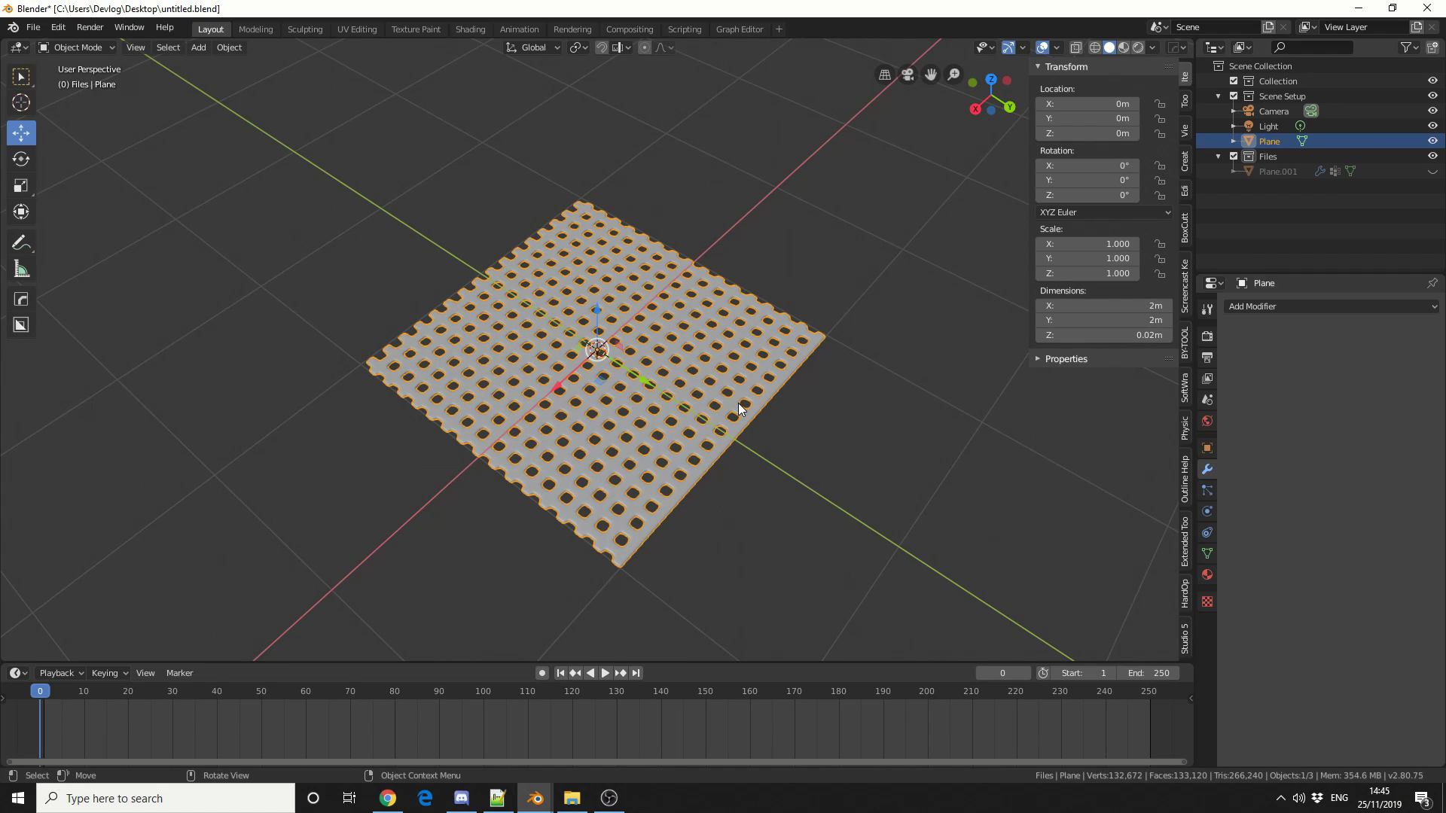
click(1433, 171)
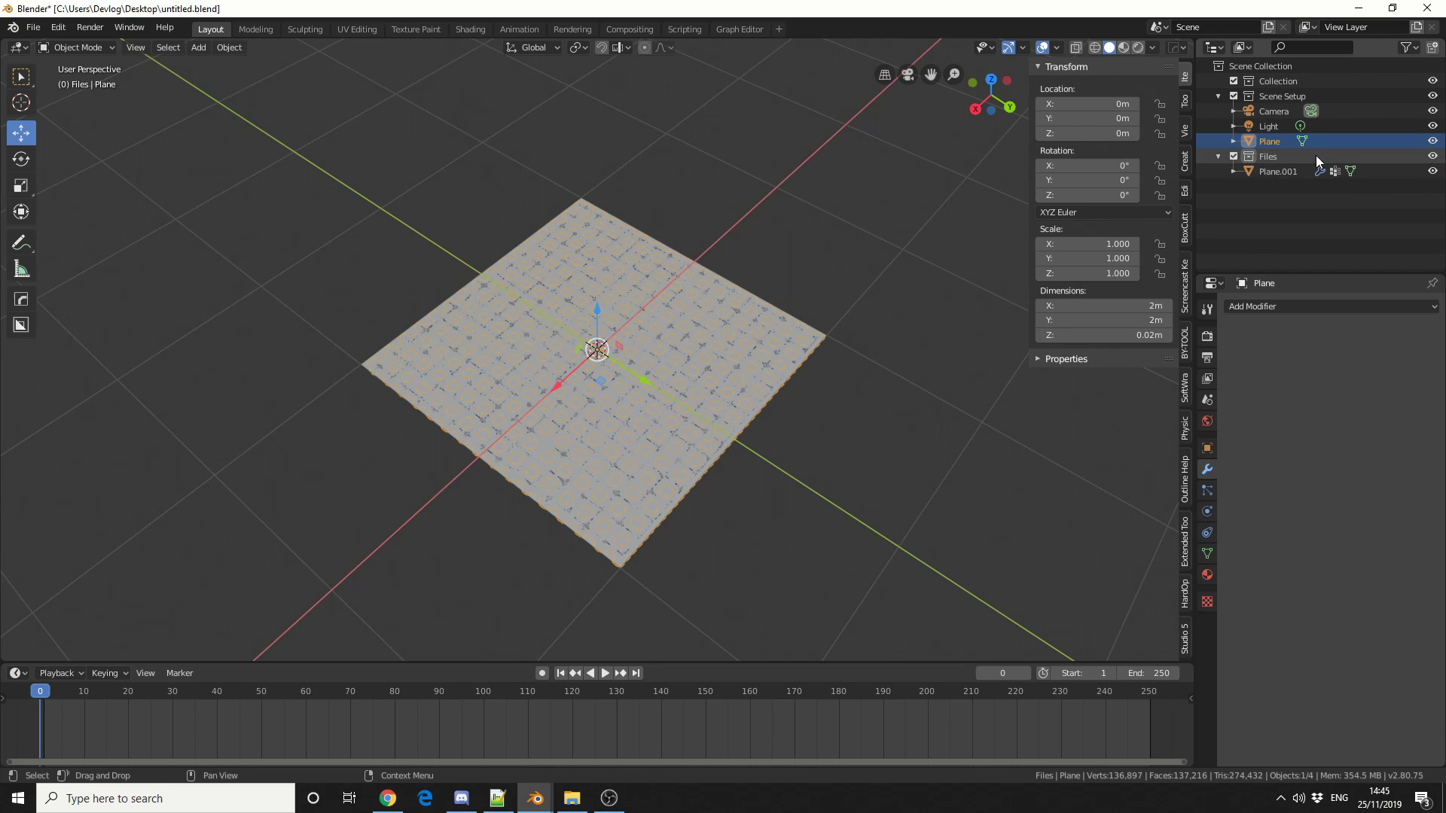
click(1432, 172)
Add a Surface Deform modifier to the perforated plane, bind it to target Plane.001, and play the animation
click(1338, 305)
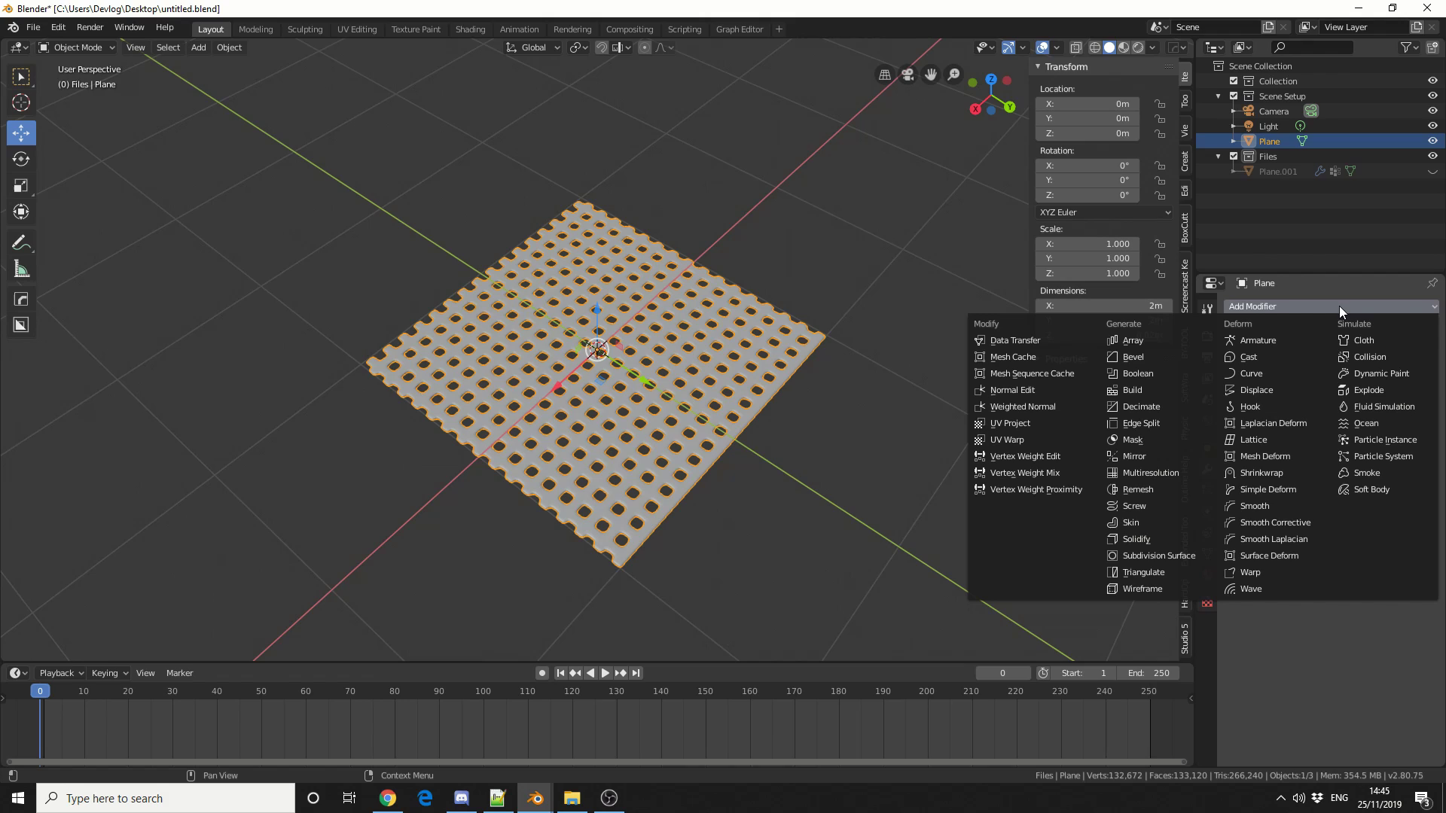
click(1280, 557)
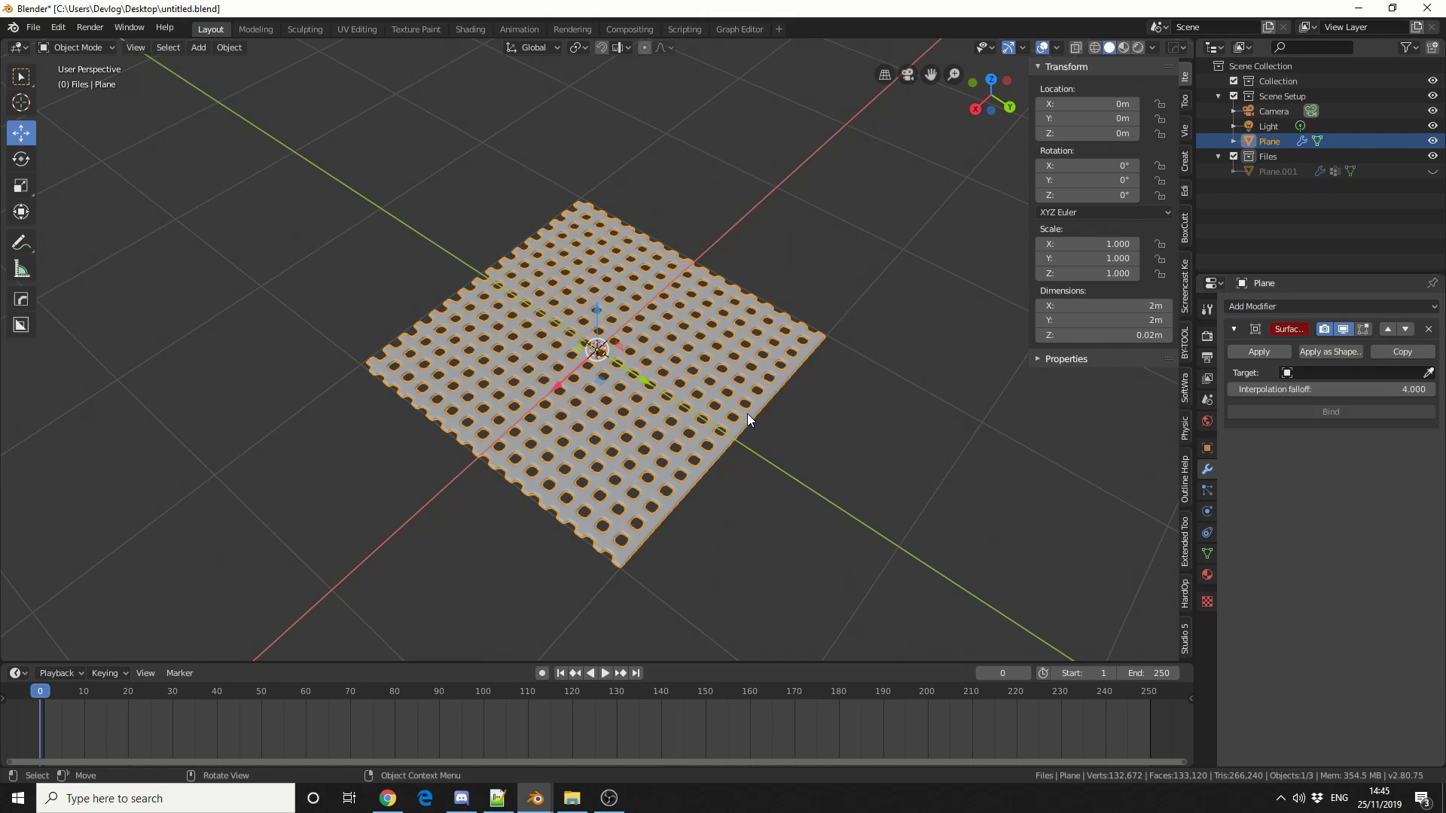
click(1379, 374)
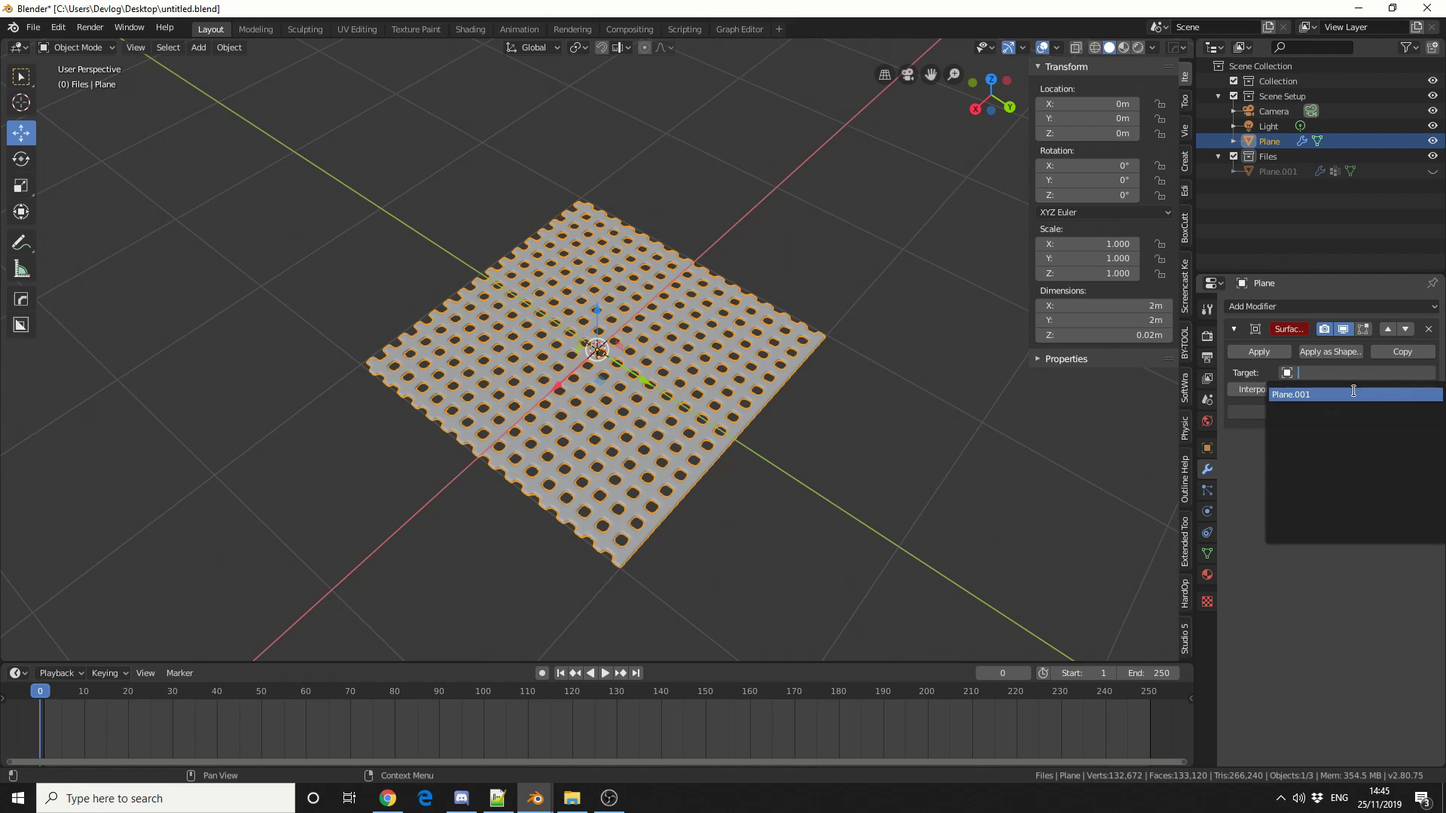
click(1353, 393)
click(1340, 411)
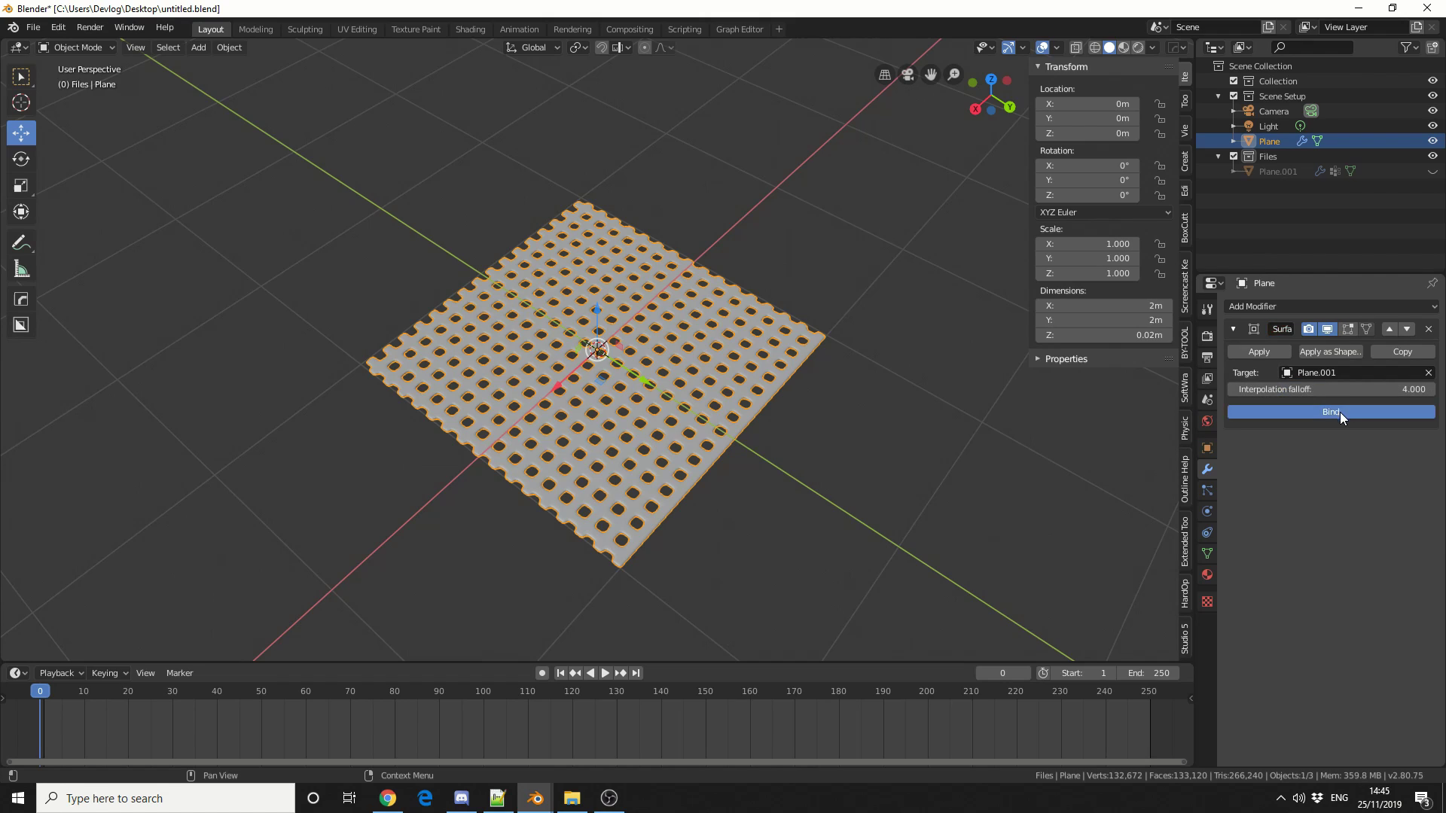
click(606, 674)
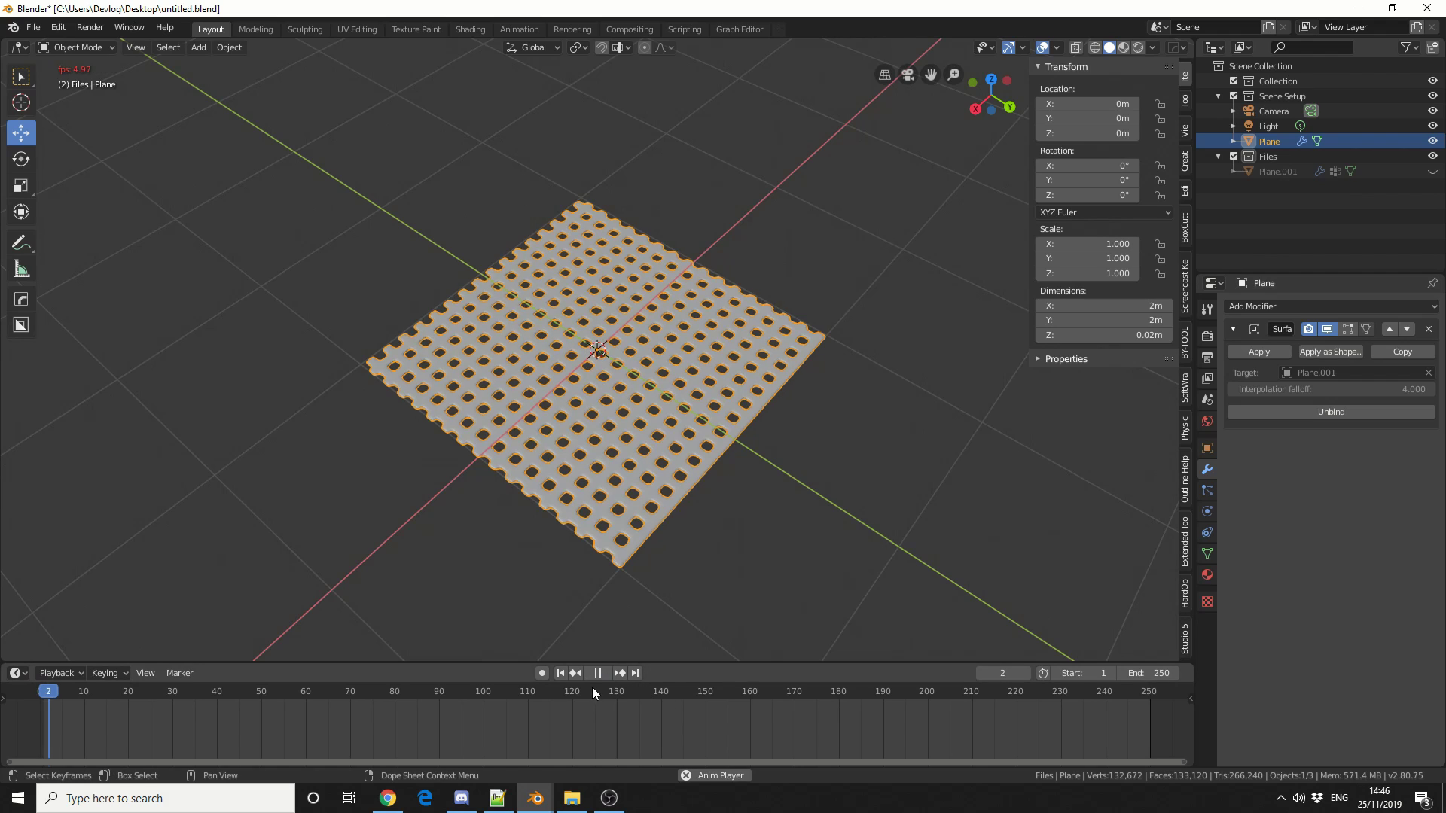